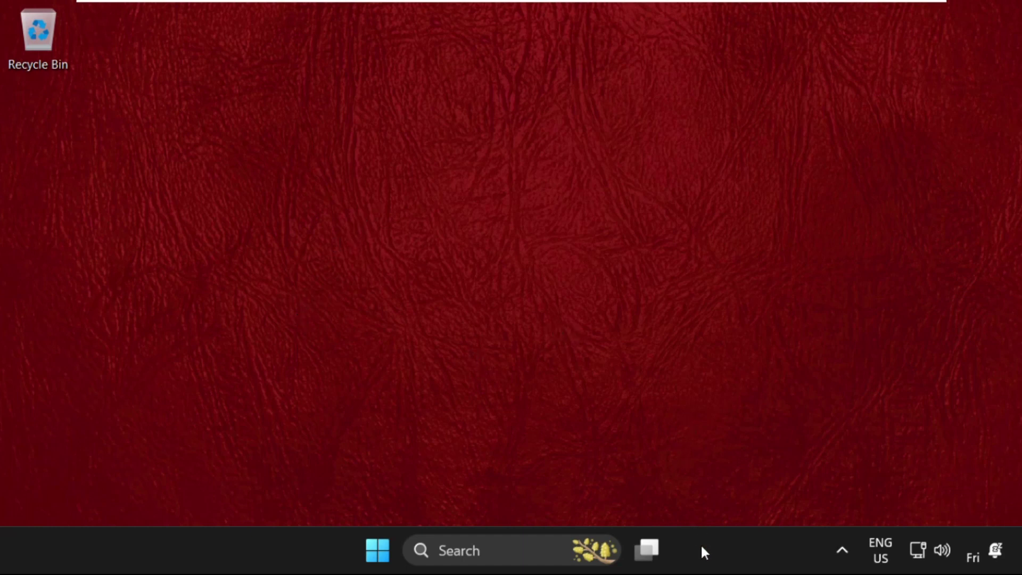
Step: Launch Task Manager from the taskbar and open Run new task's file Browse dialog
{"action": "right_click", "coordinate": [719, 547]}
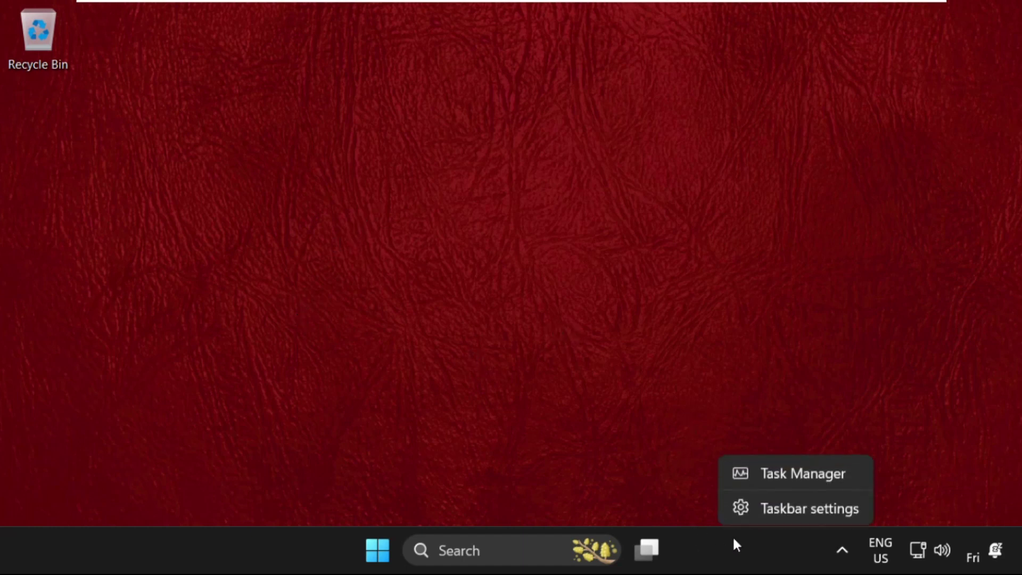
{"action": "left_click", "coordinate": [799, 474]}
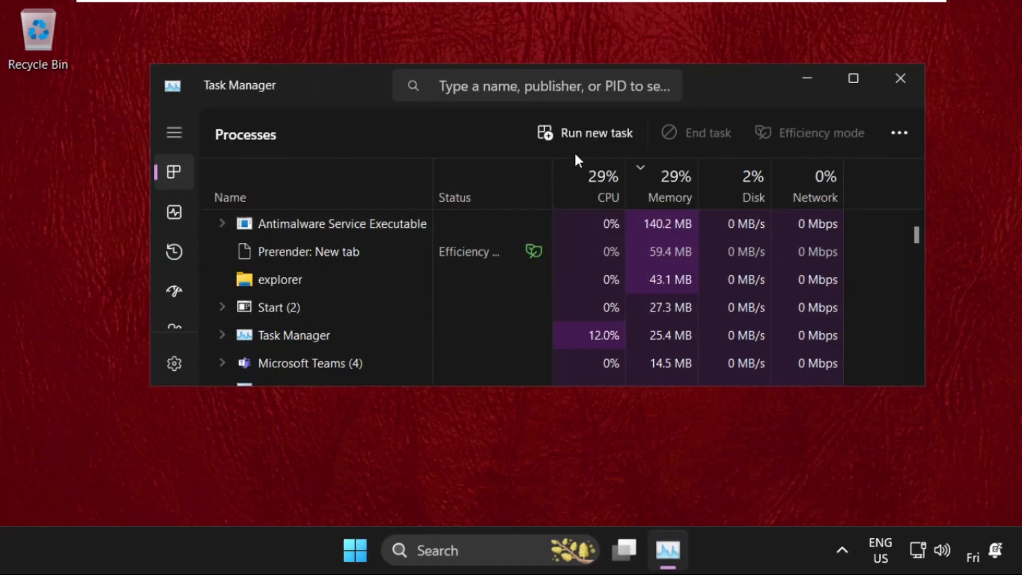
{"action": "left_click", "coordinate": [590, 133]}
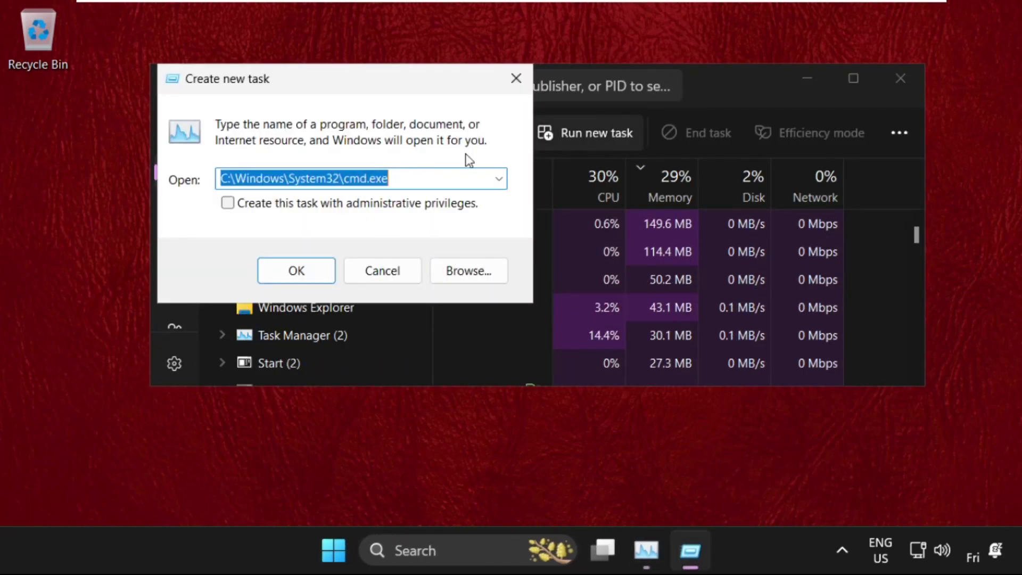
{"action": "left_click", "coordinate": [468, 269]}
Step: Navigate through This PC, Local Disk (C:) and Windows into the System32 folder
{"action": "scroll", "coordinate": [192, 367], "scroll_direction": "down", "scroll_amount": 3}
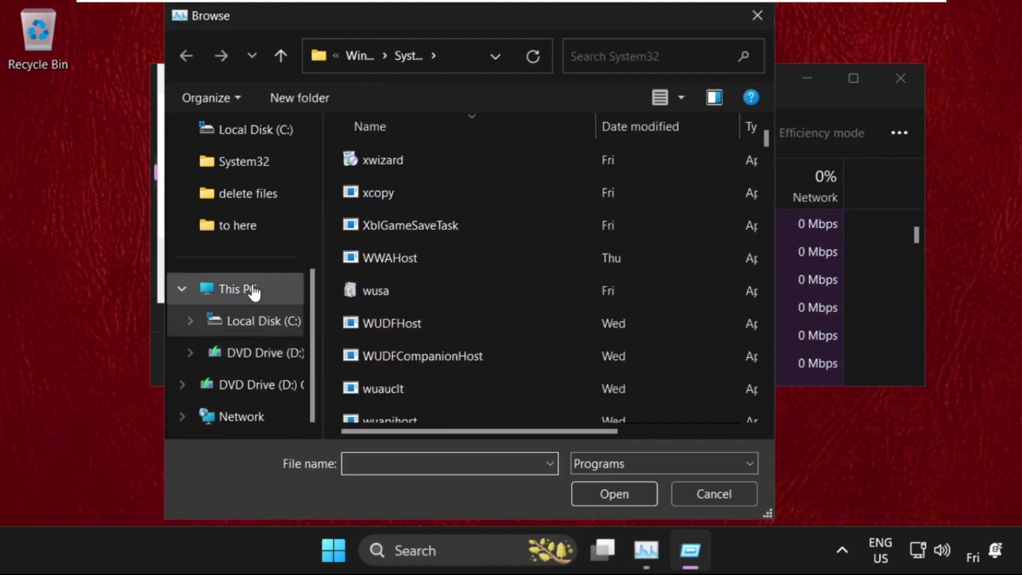
{"action": "left_click", "coordinate": [250, 290]}
{"action": "double_click", "coordinate": [432, 176]}
{"action": "scroll", "coordinate": [458, 319], "scroll_direction": "down", "scroll_amount": 3}
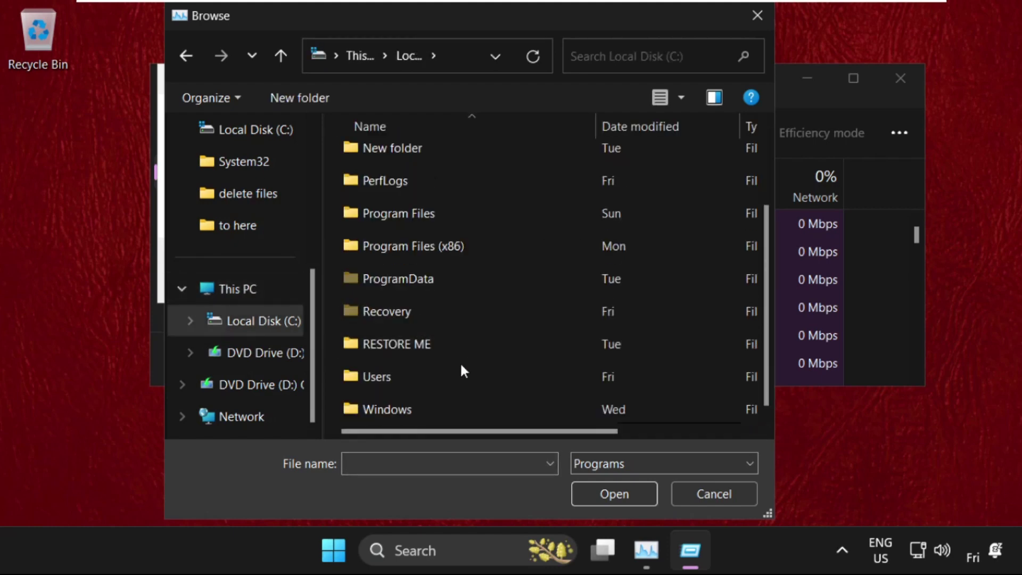
{"action": "double_click", "coordinate": [439, 410]}
{"action": "scroll", "coordinate": [432, 364], "scroll_direction": "down", "scroll_amount": 15}
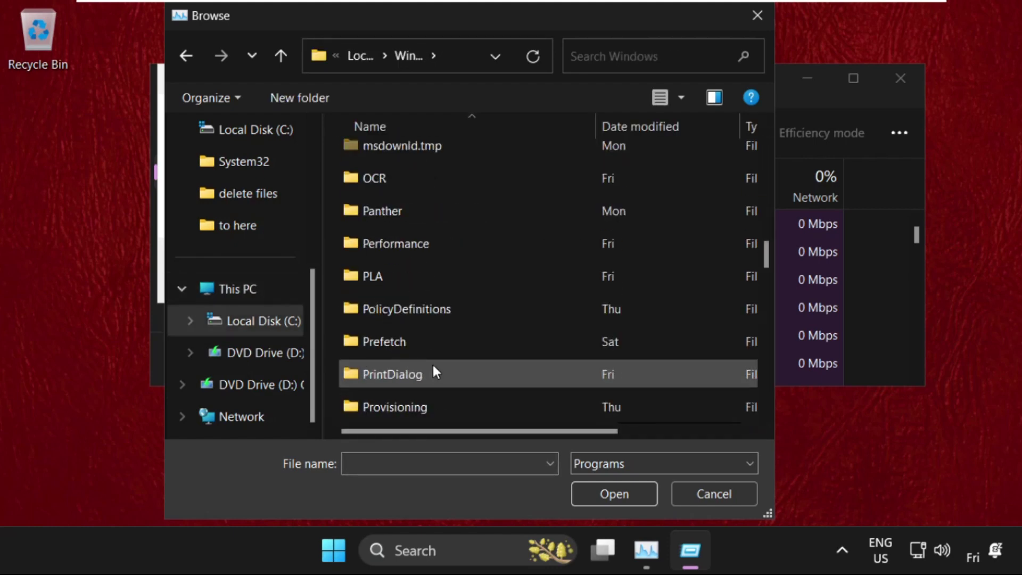
{"action": "scroll", "coordinate": [432, 364], "scroll_direction": "down", "scroll_amount": 5}
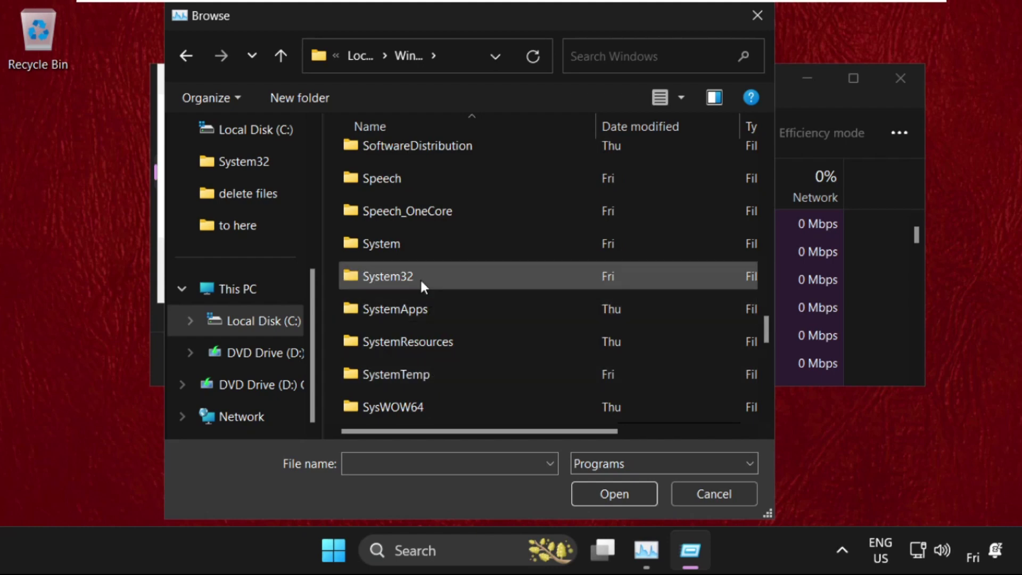
{"action": "left_click", "coordinate": [442, 275]}
{"action": "double_click", "coordinate": [419, 278]}
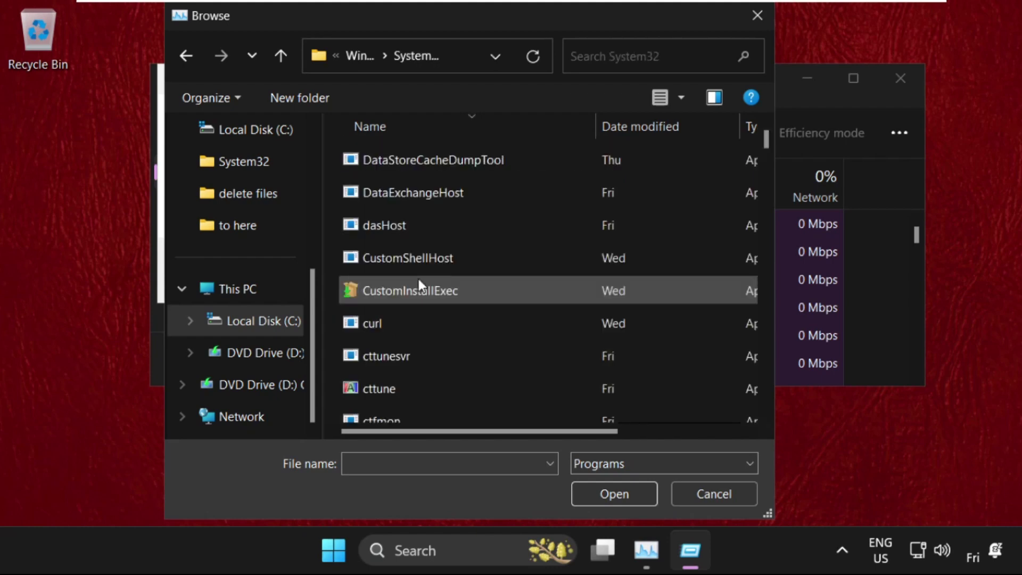
Step: Jump the System32 file list to names starting with C to locate cmd
{"action": "scroll", "coordinate": [419, 278], "scroll_direction": "down", "scroll_amount": 6}
{"action": "left_click", "coordinate": [419, 279]}
{"action": "key", "text": "c"}
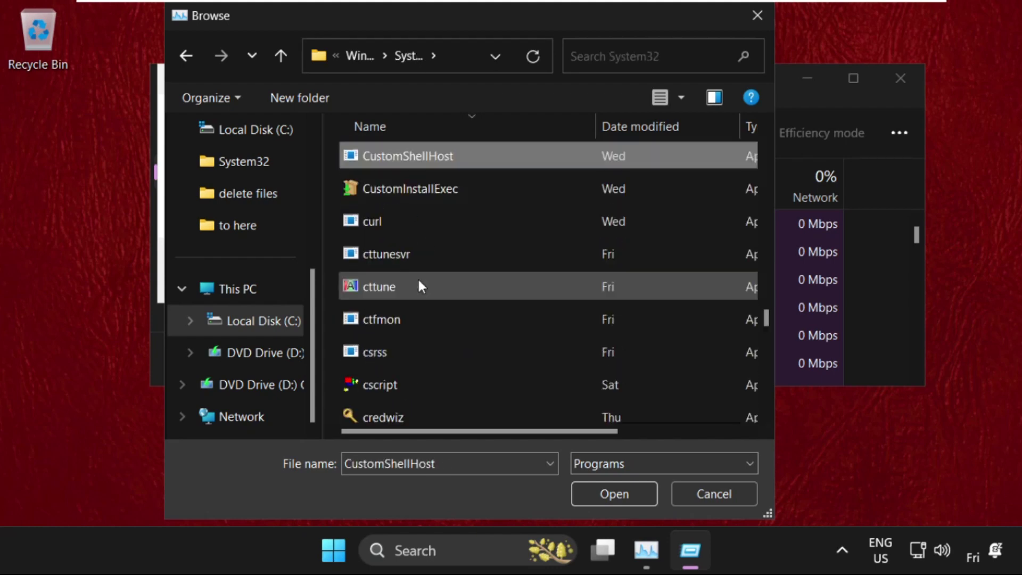
{"action": "key", "text": "Down"}
{"action": "scroll", "coordinate": [419, 284], "scroll_direction": "up", "scroll_amount": 12}
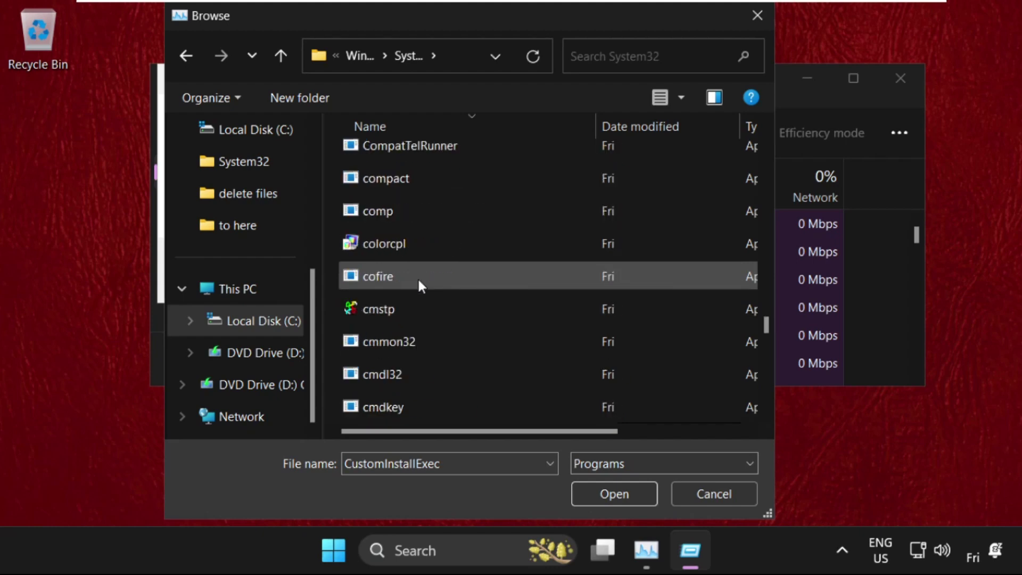
{"action": "scroll", "coordinate": [418, 277], "scroll_direction": "up", "scroll_amount": 2}
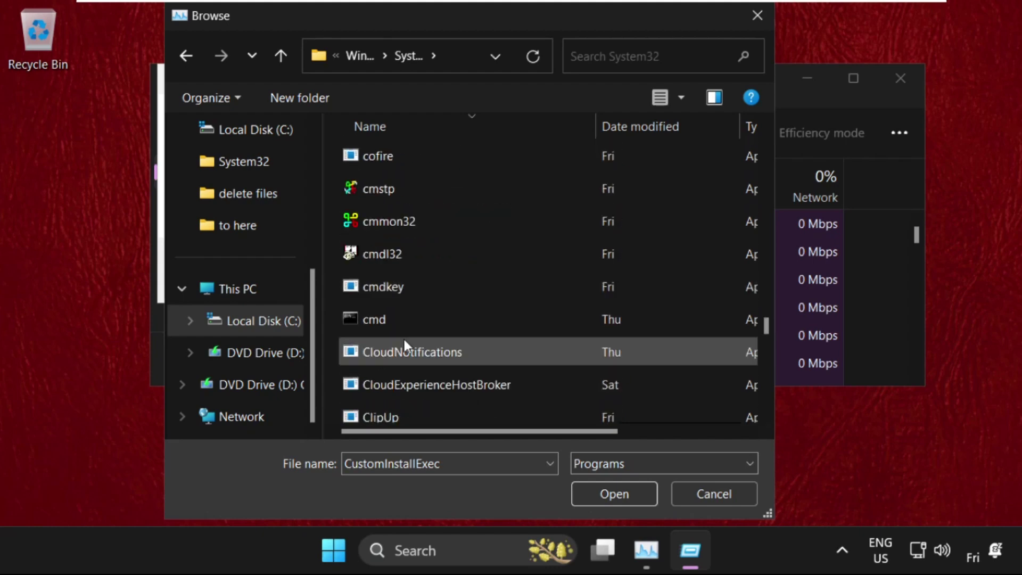
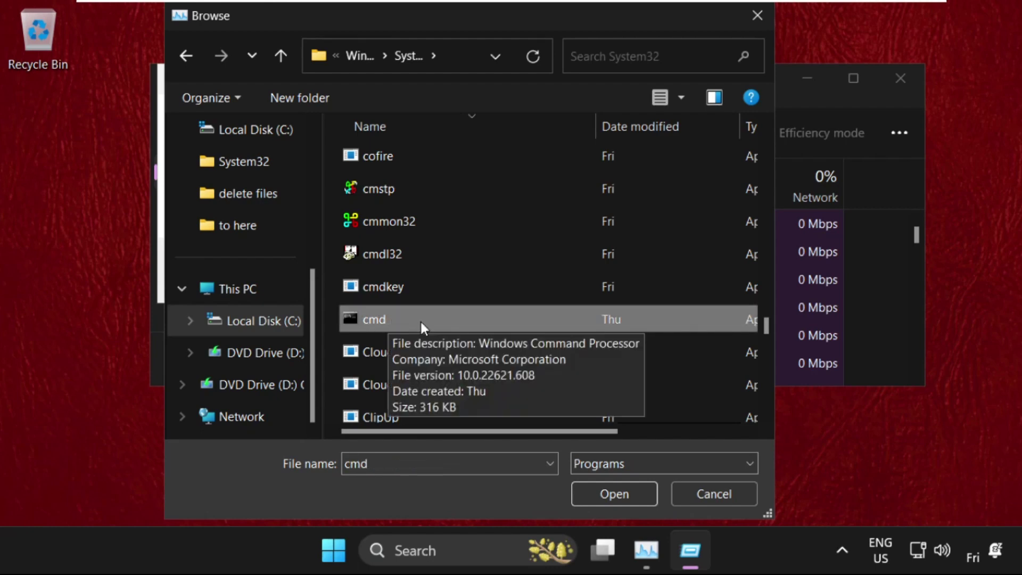
Step: Run cmd as a new task with administrative privileges to open an admin Command Prompt
{"action": "left_click", "coordinate": [615, 495]}
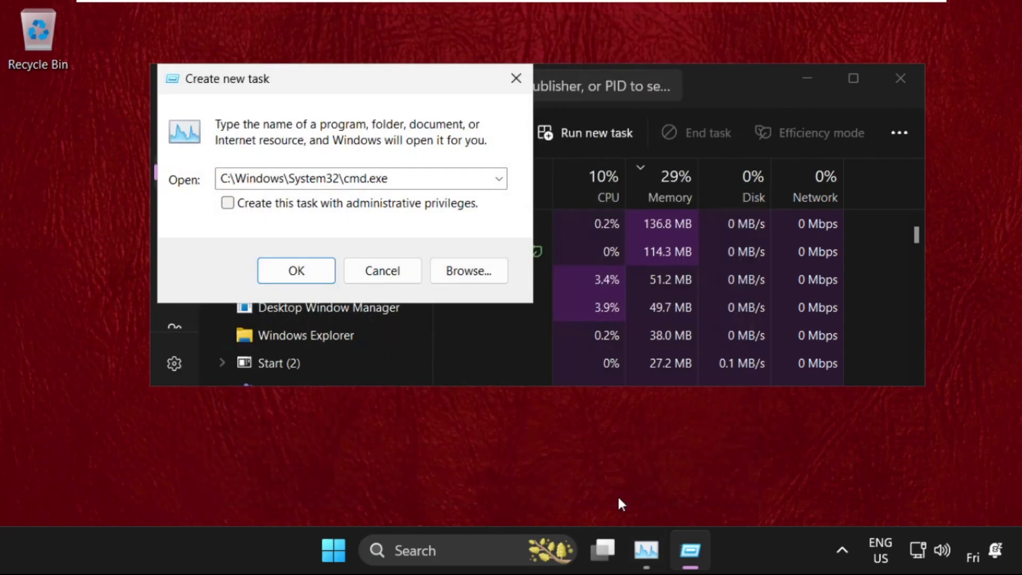
{"action": "left_click", "coordinate": [354, 203]}
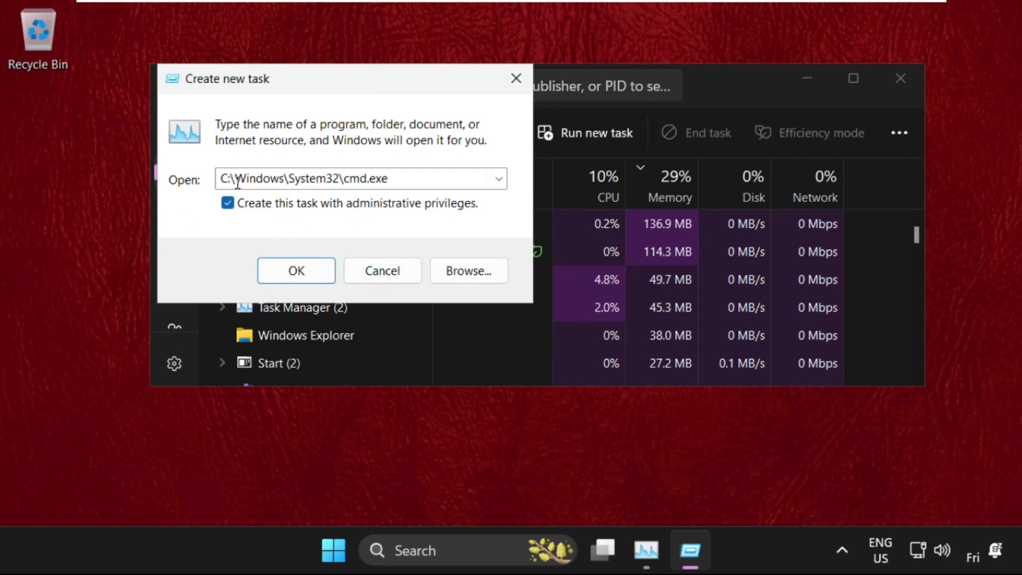
{"action": "left_click", "coordinate": [287, 266]}
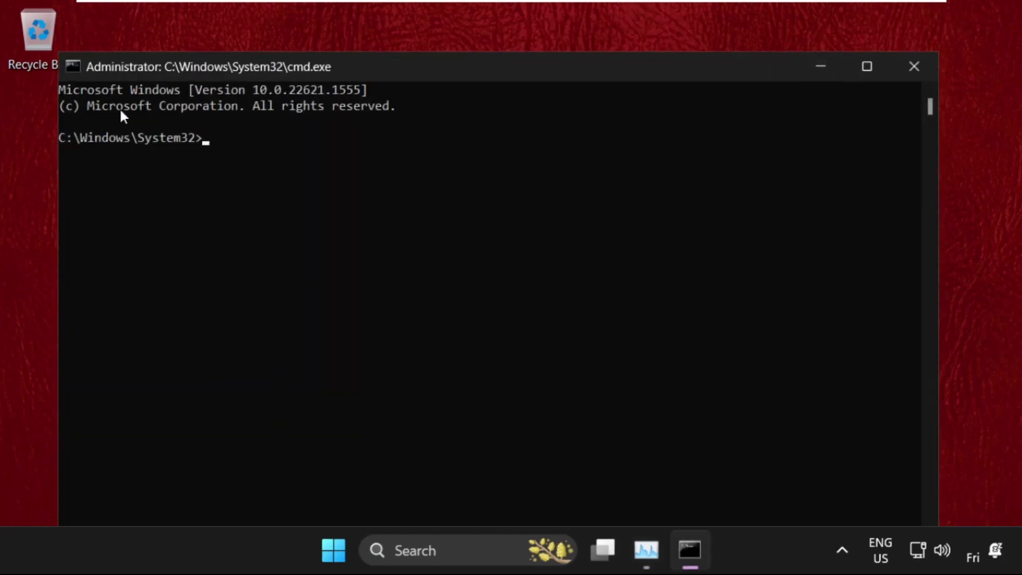
Step: Close Task Manager and reposition the Command Prompt window higher on screen
{"action": "left_click_drag", "start_coordinate": [60, 53], "coordinate": [198, 357]}
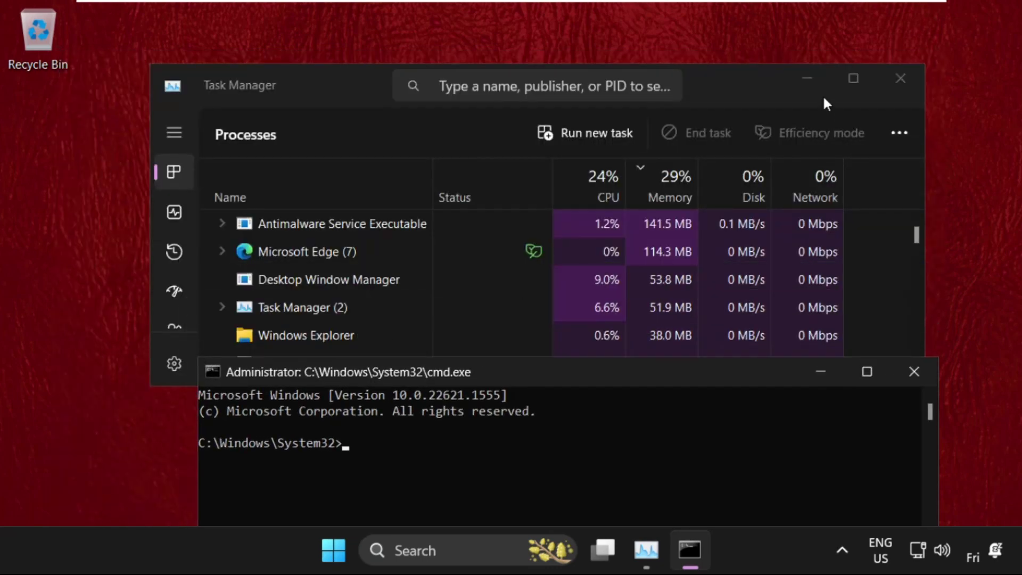
{"action": "left_click", "coordinate": [900, 78]}
{"action": "left_click_drag", "start_coordinate": [648, 379], "coordinate": [608, 123]}
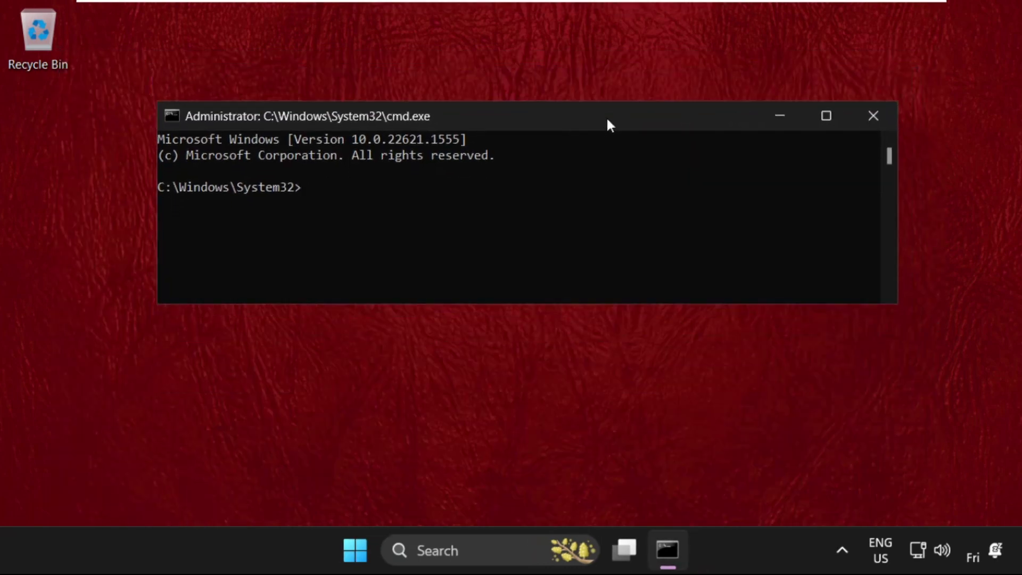
Step: Run assoc .exe=exefile to associate .exe with exefile, then exit the prompt
{"action": "type", "text": "assoc"}
{"action": "type", "text": " .exe"}
{"action": "type", "text": "=exef"}
{"action": "type", "text": "=exefile"}
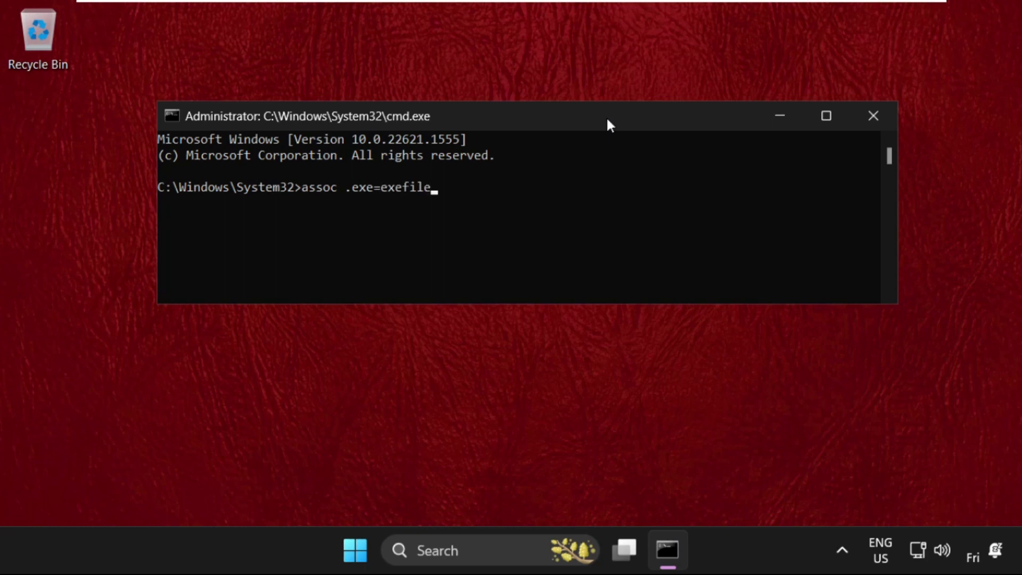
{"action": "key", "text": "Return"}
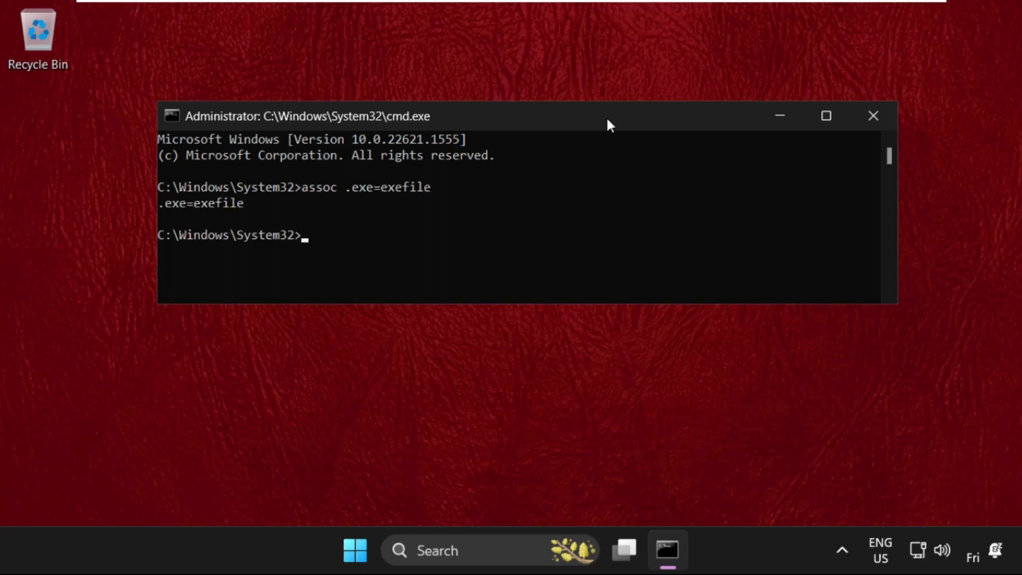
{"action": "type", "text": "exit"}
{"action": "key", "text": "Return"}
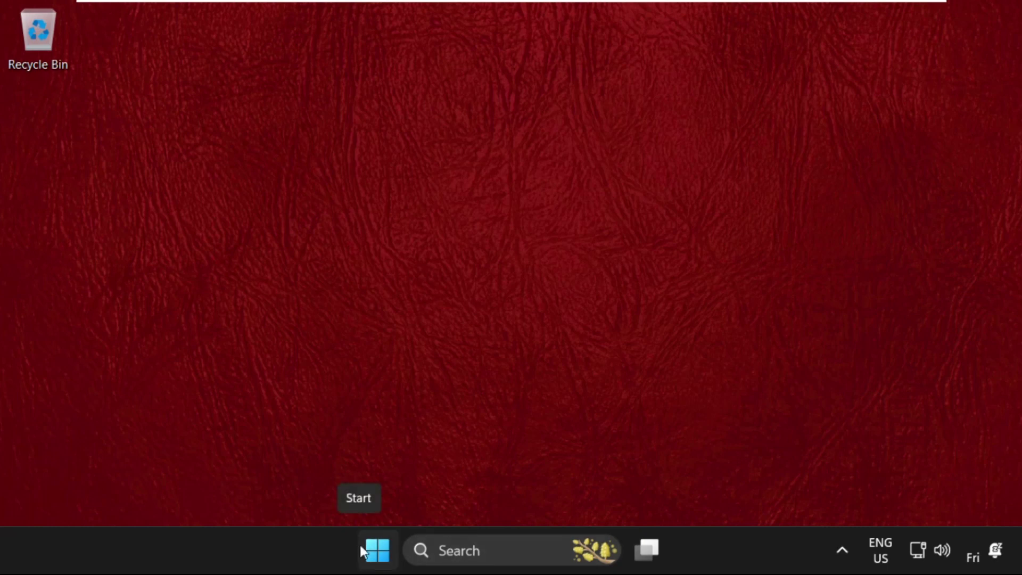
Step: Launch regedit from the Win+R Run dialog and approve it running as administrator
{"action": "key", "text": "super+r"}
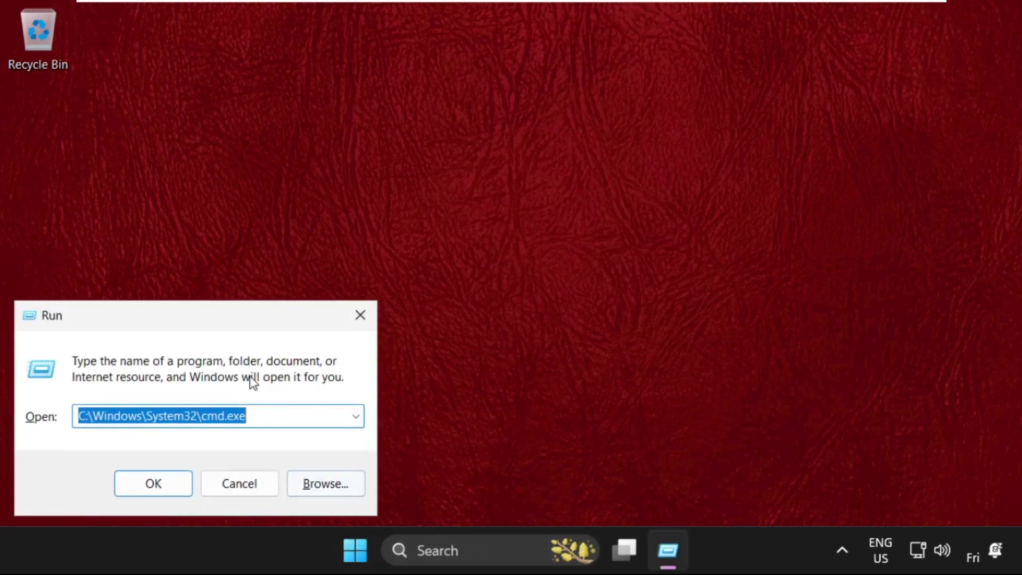
{"action": "left_click_drag", "start_coordinate": [256, 321], "coordinate": [541, 126]}
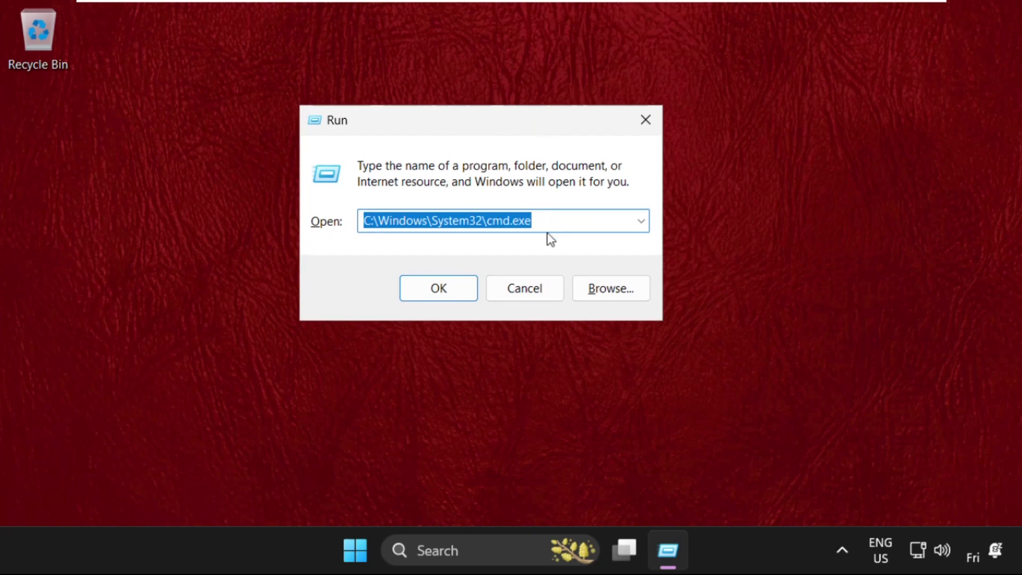
{"action": "key", "text": "BackSpace"}
{"action": "type", "text": "reg"}
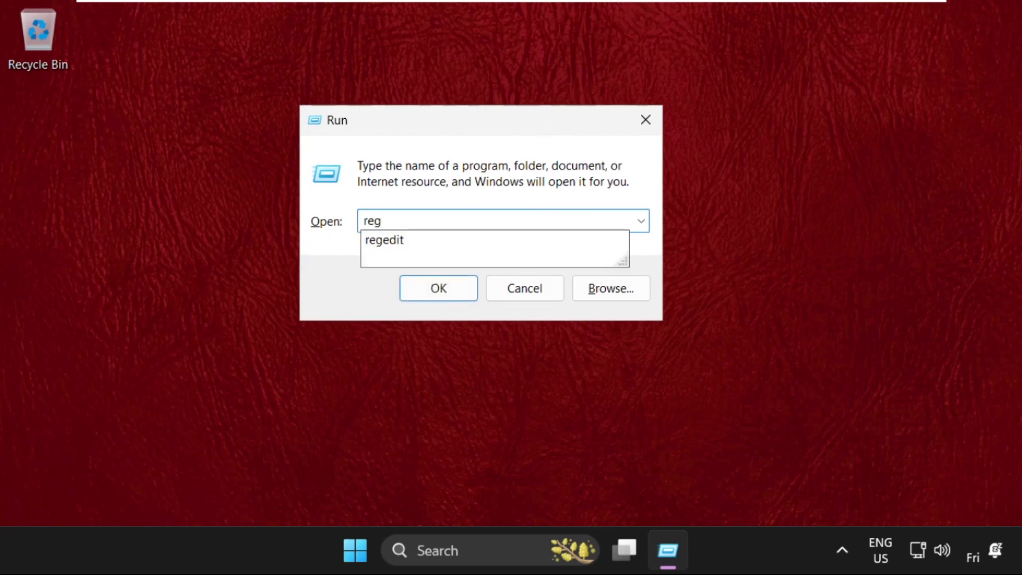
{"action": "key", "text": "Down"}
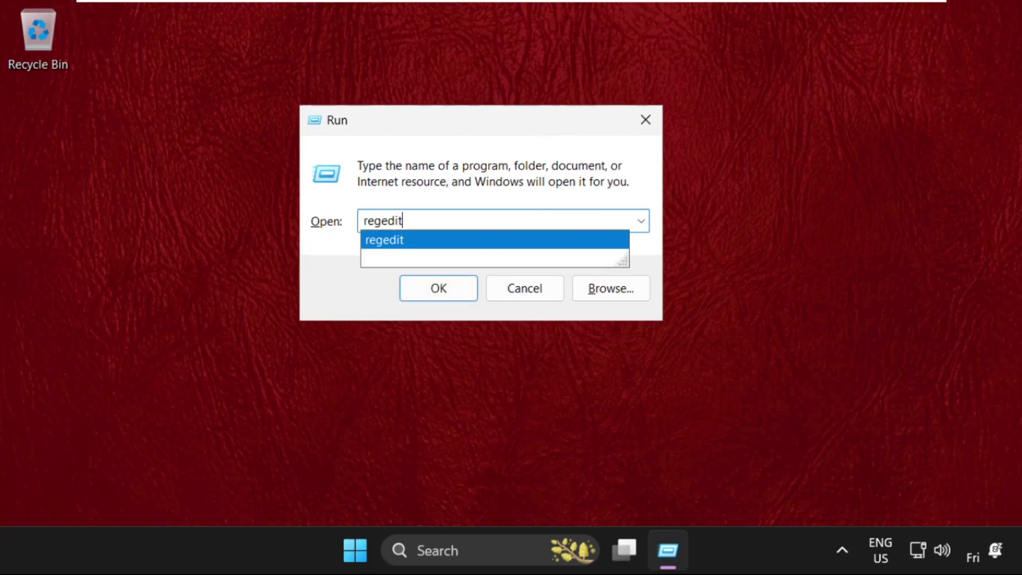
{"action": "key", "text": "Return"}
{"action": "left_click", "coordinate": [444, 423]}
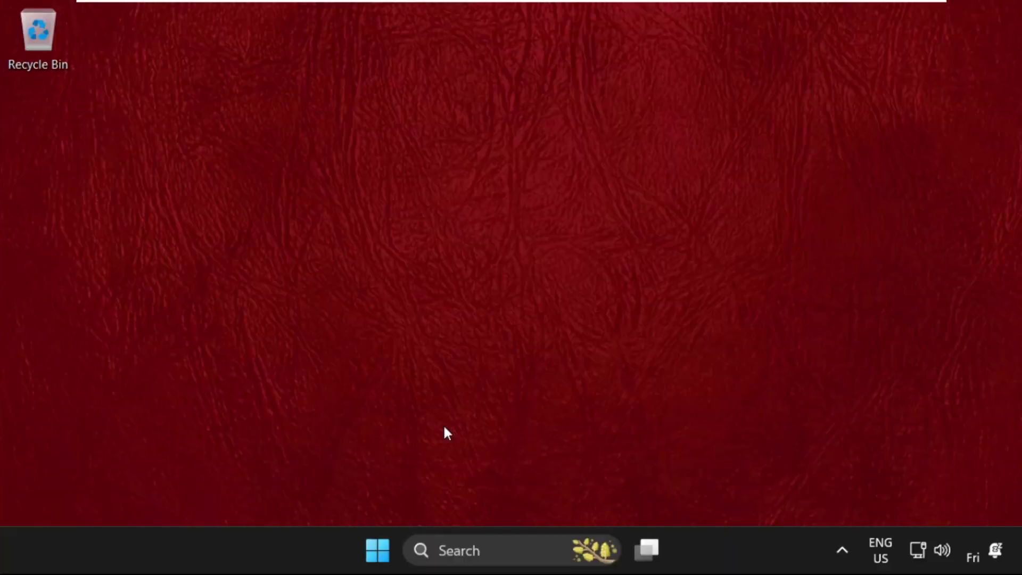
Step: Export the HKEY_LOCAL_MACHINE branch to a registry file named backup in Documents
{"action": "scroll", "coordinate": [334, 233], "scroll_direction": "up", "scroll_amount": 10}
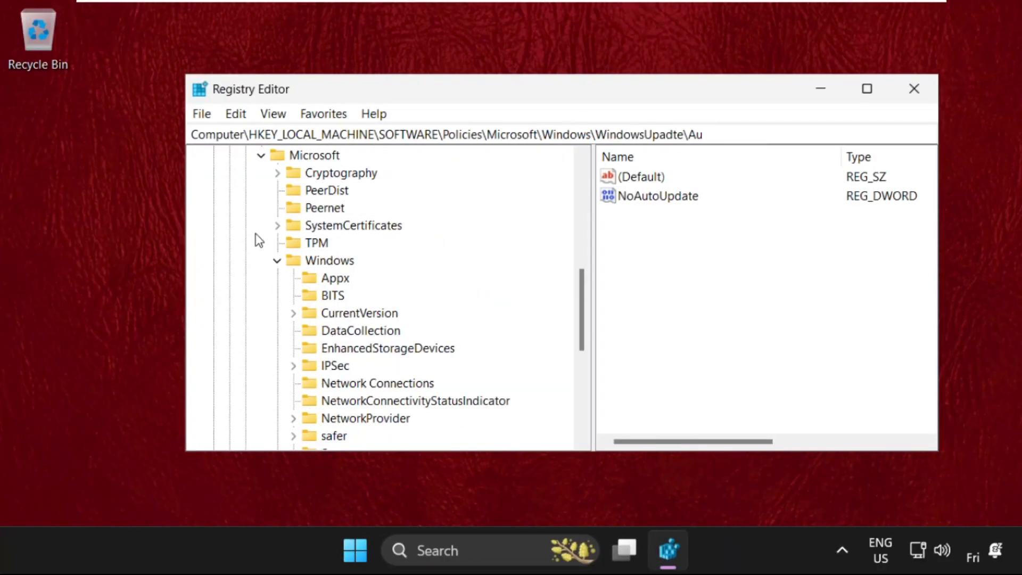
{"action": "left_click", "coordinate": [213, 208]}
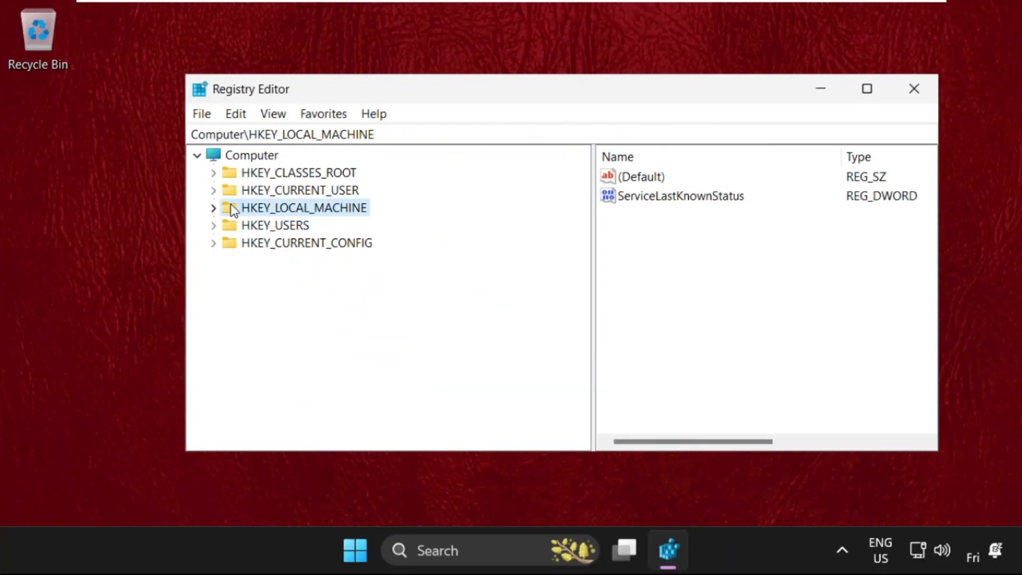
{"action": "left_click", "coordinate": [202, 115]}
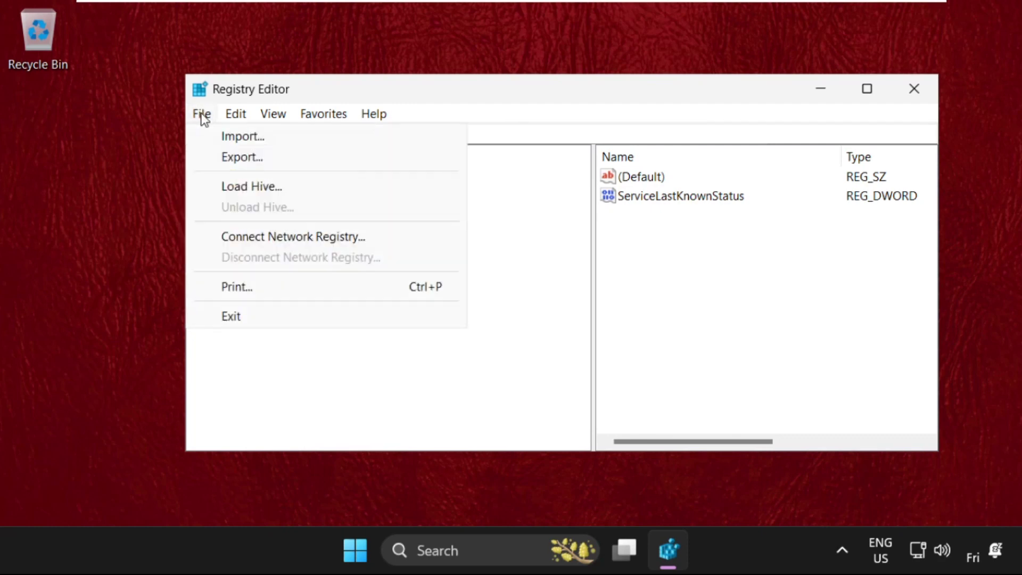
{"action": "left_click", "coordinate": [243, 157]}
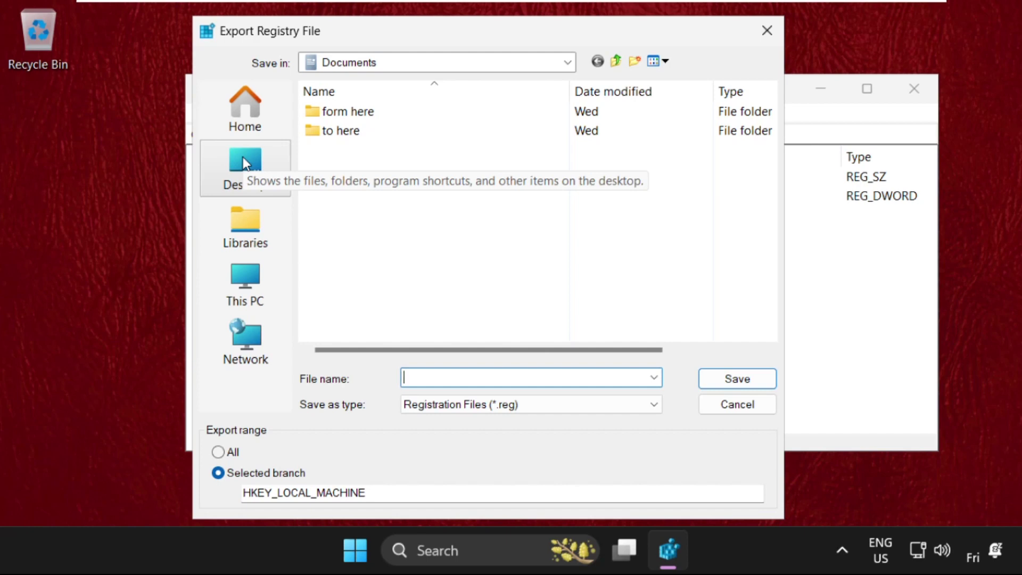
{"action": "type", "text": "backup"}
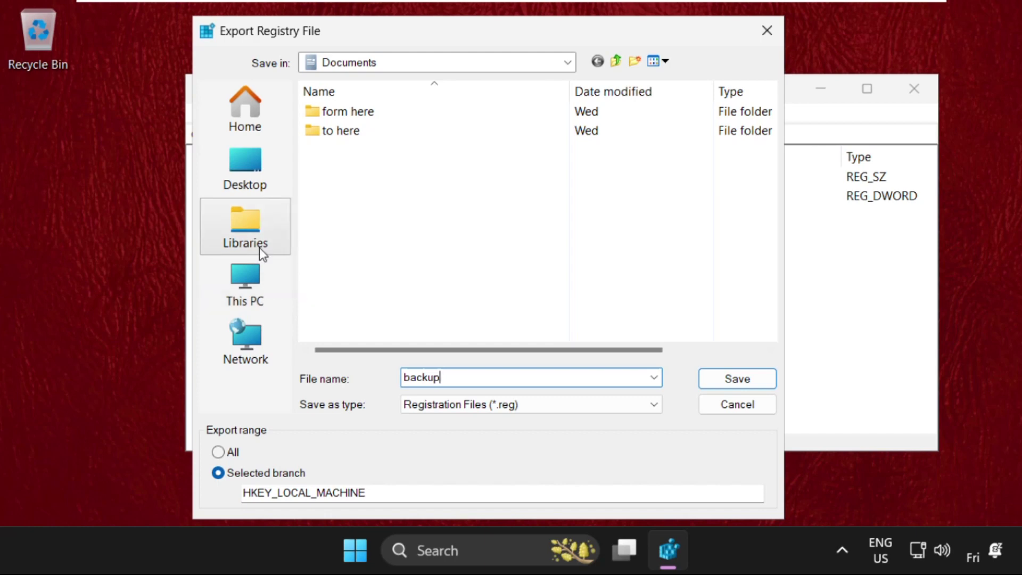
{"action": "left_click", "coordinate": [740, 379]}
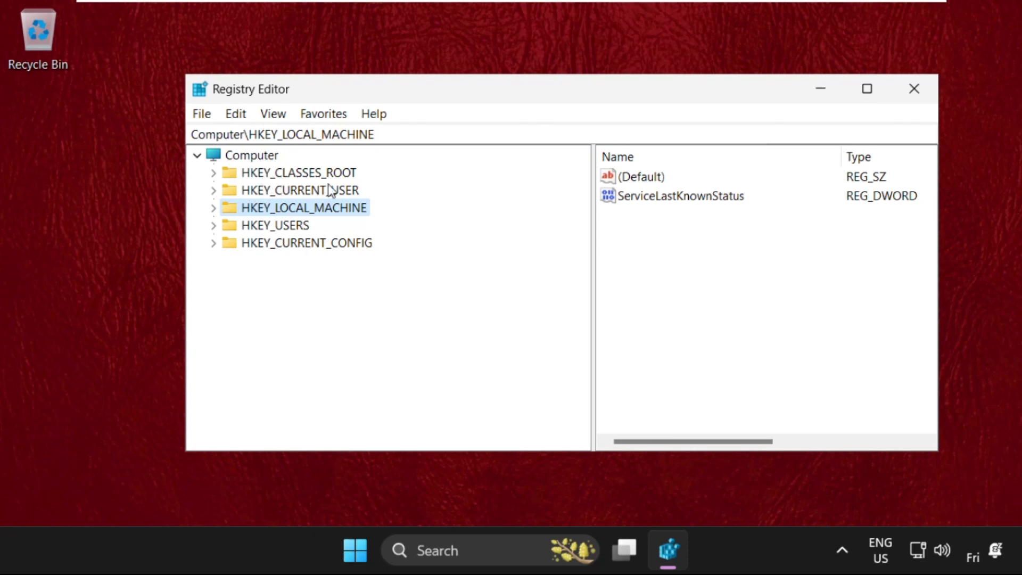
Step: Expand HKEY_CLASSES_ROOT and select the .exe key
{"action": "left_click", "coordinate": [213, 173]}
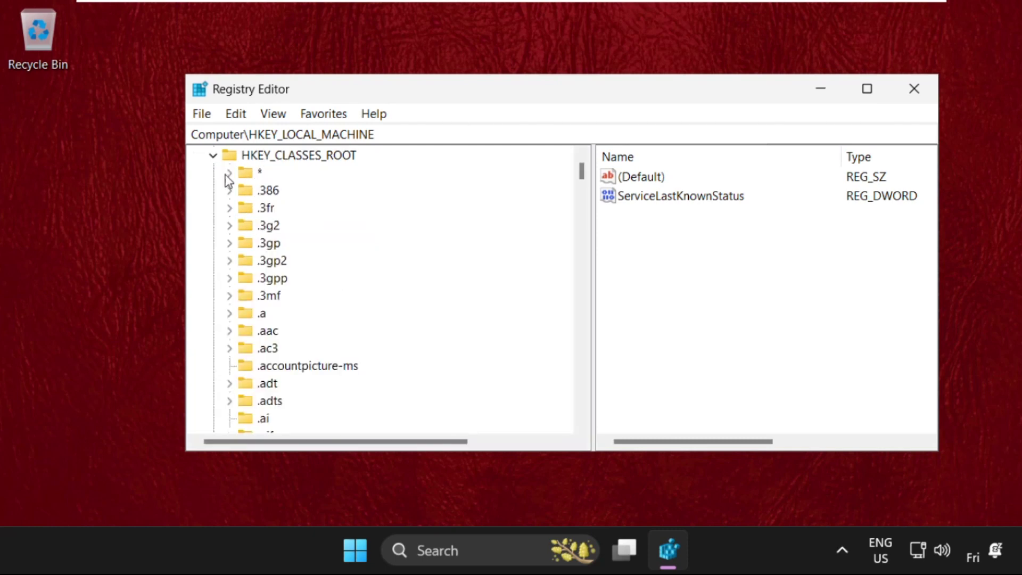
{"action": "scroll", "coordinate": [317, 259], "scroll_direction": "down", "scroll_amount": 6}
{"action": "scroll", "coordinate": [317, 259], "scroll_direction": "down", "scroll_amount": 10}
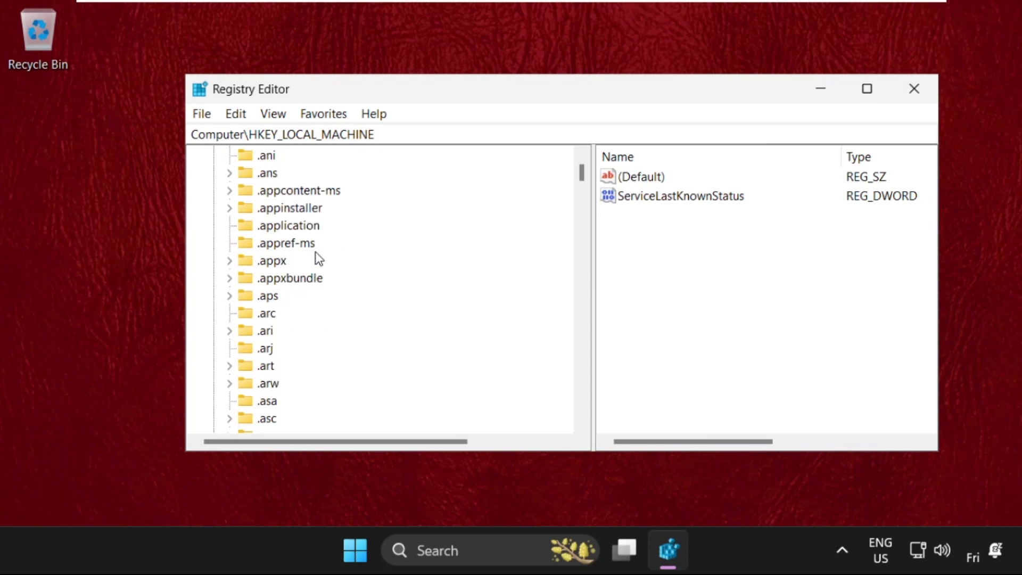
{"action": "scroll", "coordinate": [318, 259], "scroll_direction": "down", "scroll_amount": 15}
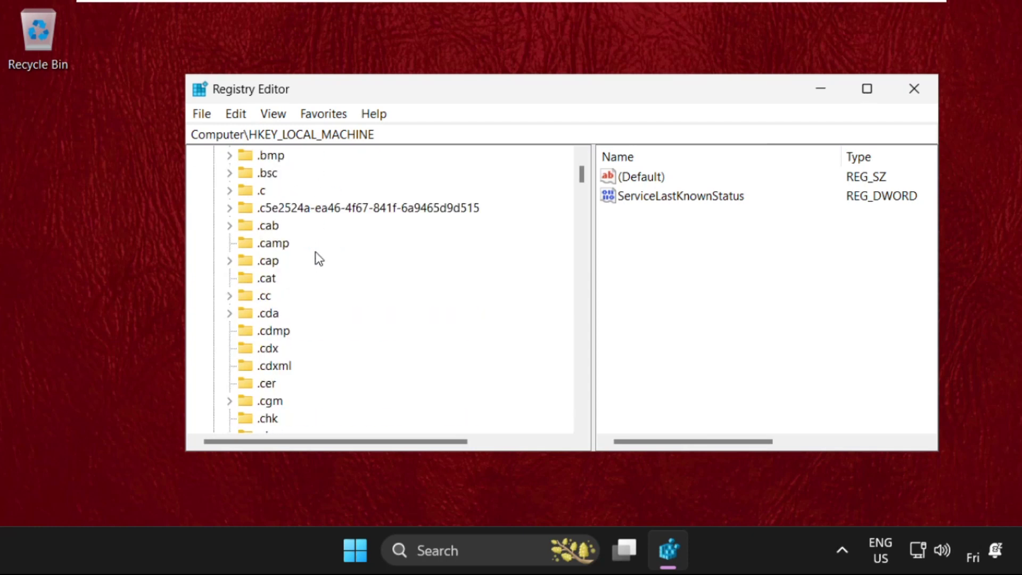
{"action": "scroll", "coordinate": [318, 259], "scroll_direction": "down", "scroll_amount": 12}
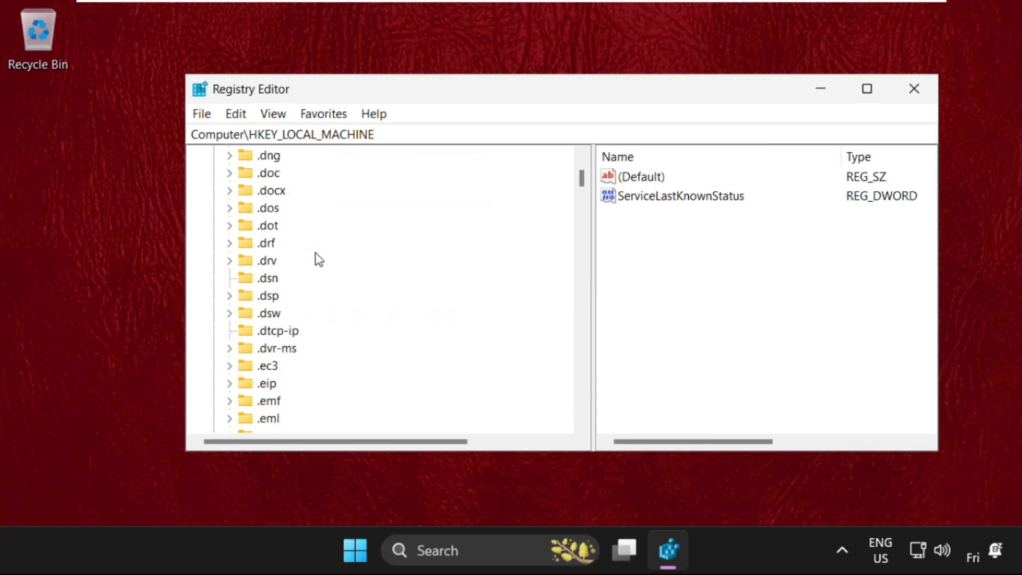
{"action": "scroll", "coordinate": [318, 258], "scroll_direction": "up", "scroll_amount": 2}
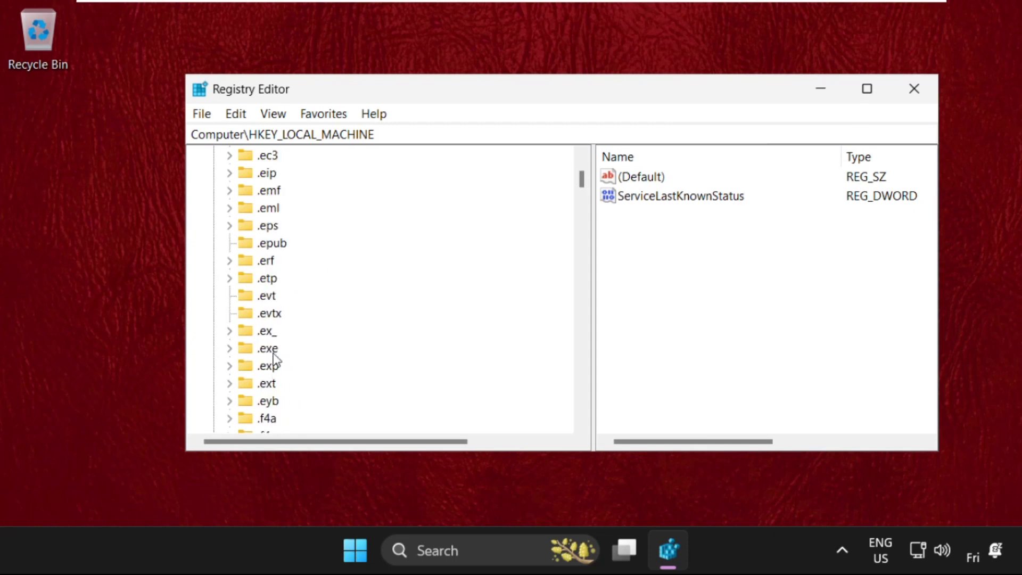
{"action": "left_click", "coordinate": [269, 349]}
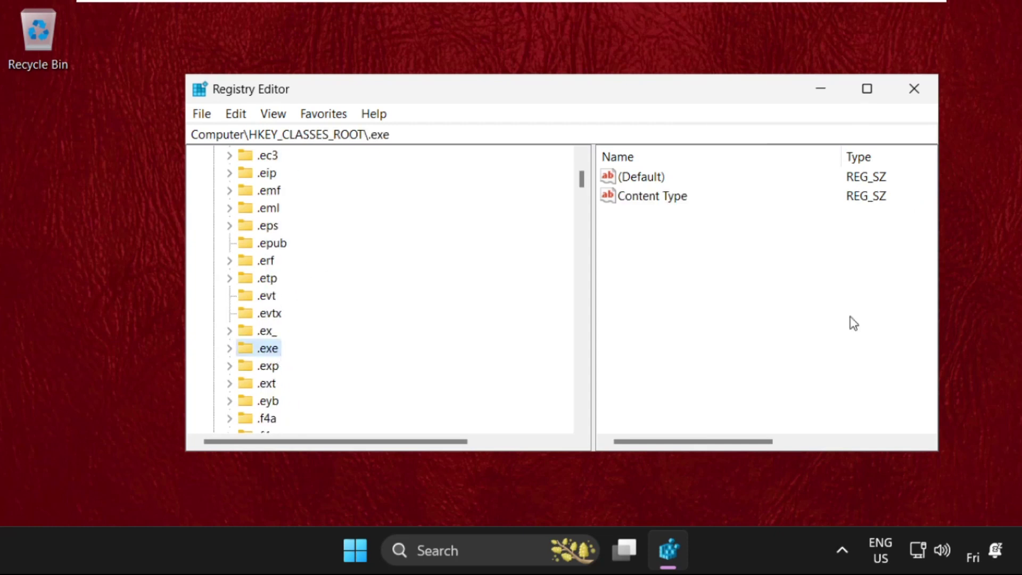
Step: Check that the .exe key's (Default) value data is exefile and confirm it
{"action": "left_click", "coordinate": [644, 178]}
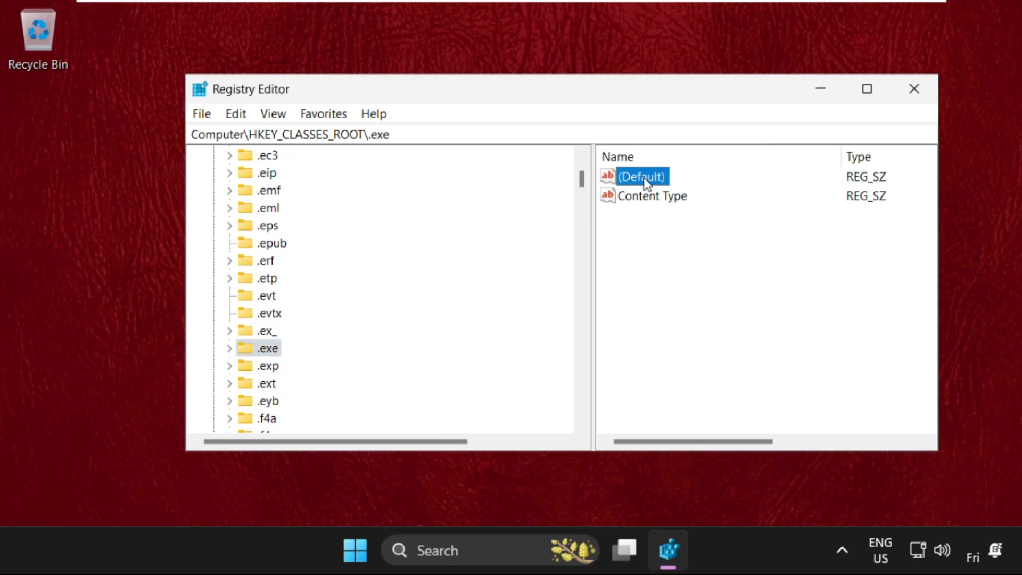
{"action": "right_click", "coordinate": [645, 179]}
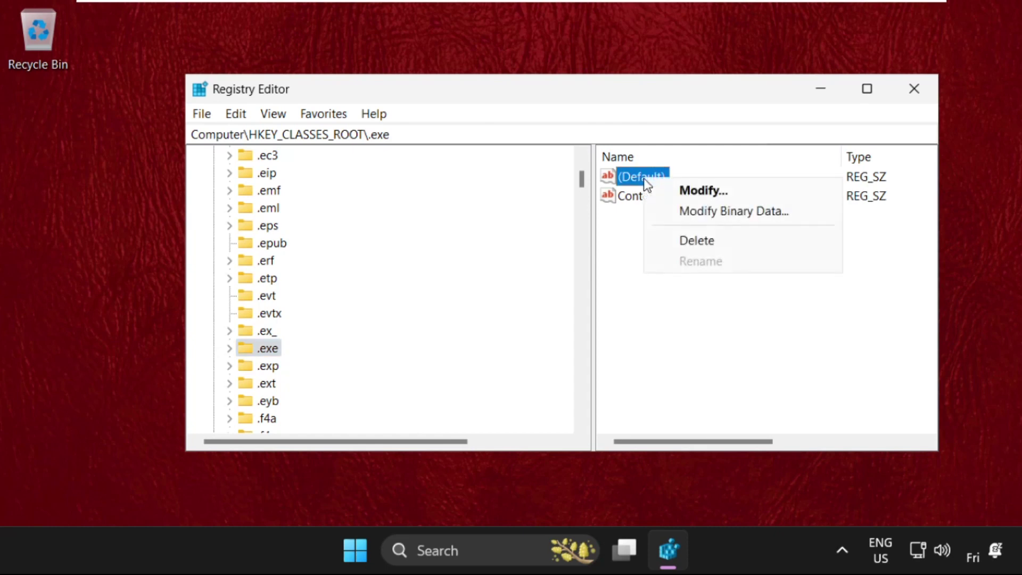
{"action": "left_click", "coordinate": [704, 192]}
{"action": "left_click", "coordinate": [343, 277]}
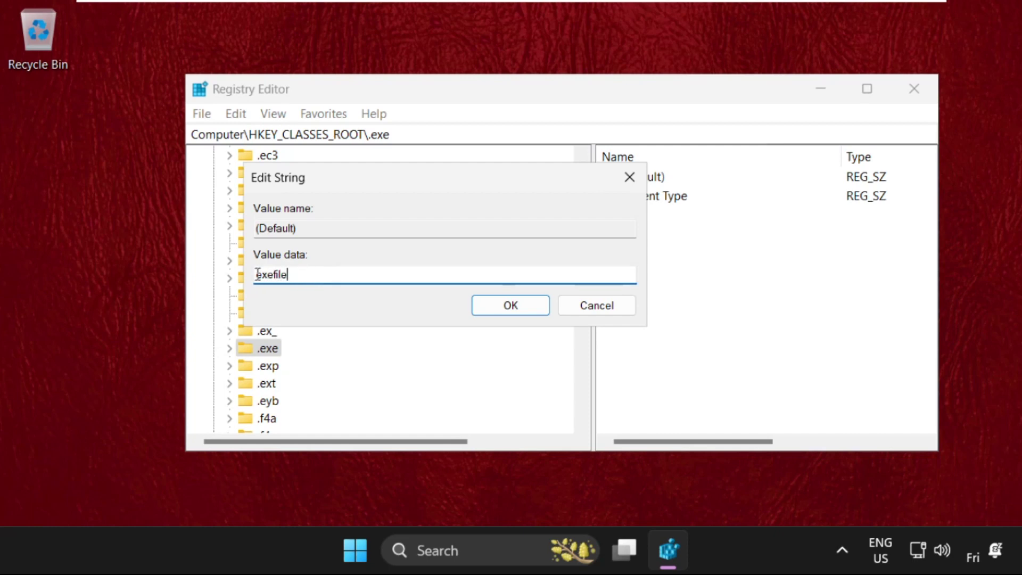
{"action": "left_click_drag", "start_coordinate": [298, 274], "coordinate": [245, 276]}
{"action": "left_click", "coordinate": [296, 276]}
{"action": "left_click", "coordinate": [538, 308]}
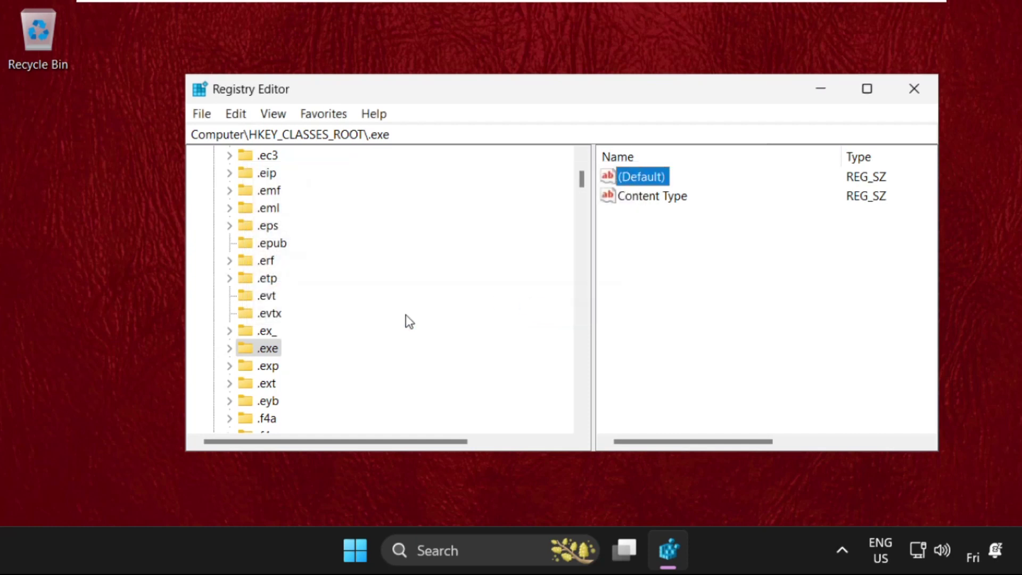
Step: Move down the HKEY_CLASSES_ROOT tree to the keys starting with E
{"action": "scroll", "coordinate": [344, 306], "scroll_direction": "down", "scroll_amount": 8}
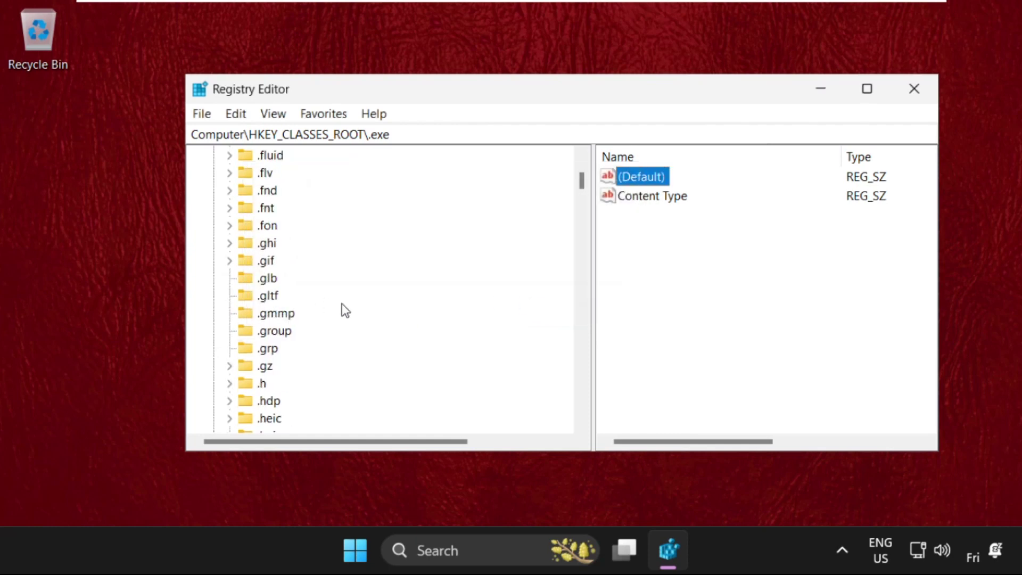
{"action": "scroll", "coordinate": [344, 306], "scroll_direction": "down", "scroll_amount": 3}
{"action": "scroll", "coordinate": [343, 307], "scroll_direction": "down", "scroll_amount": 15}
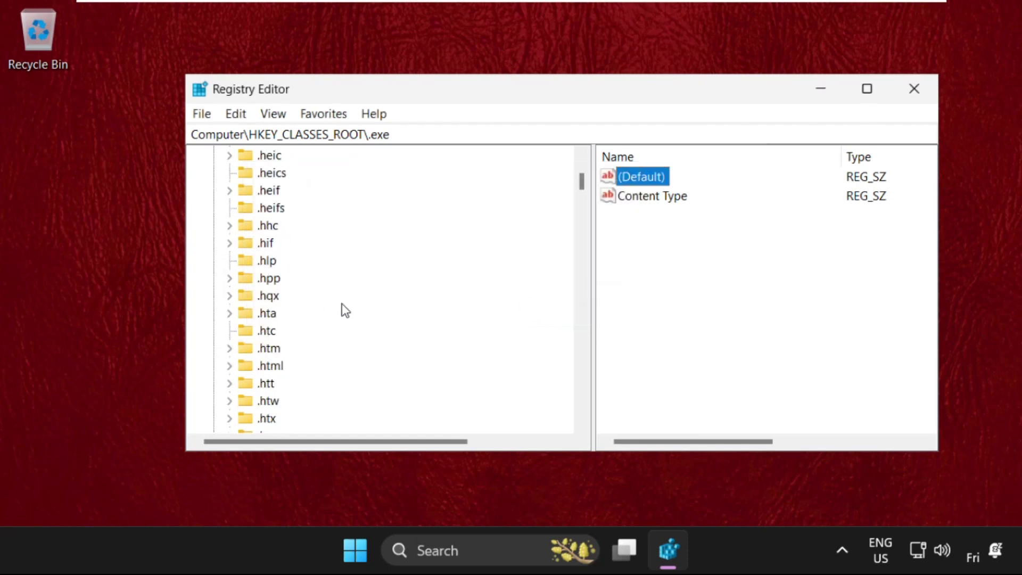
{"action": "scroll", "coordinate": [345, 310], "scroll_direction": "down", "scroll_amount": 7}
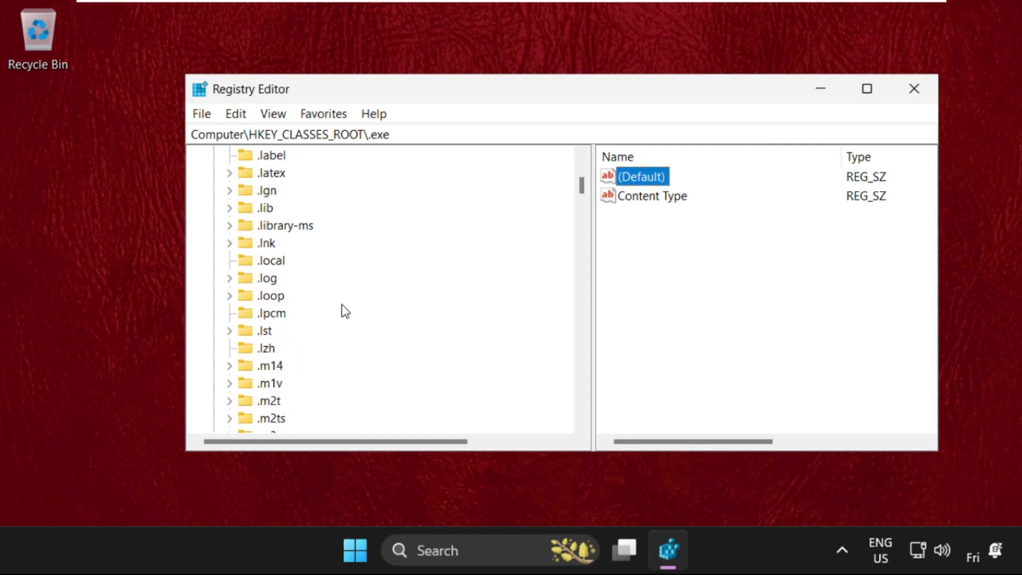
{"action": "left_click", "coordinate": [342, 305]}
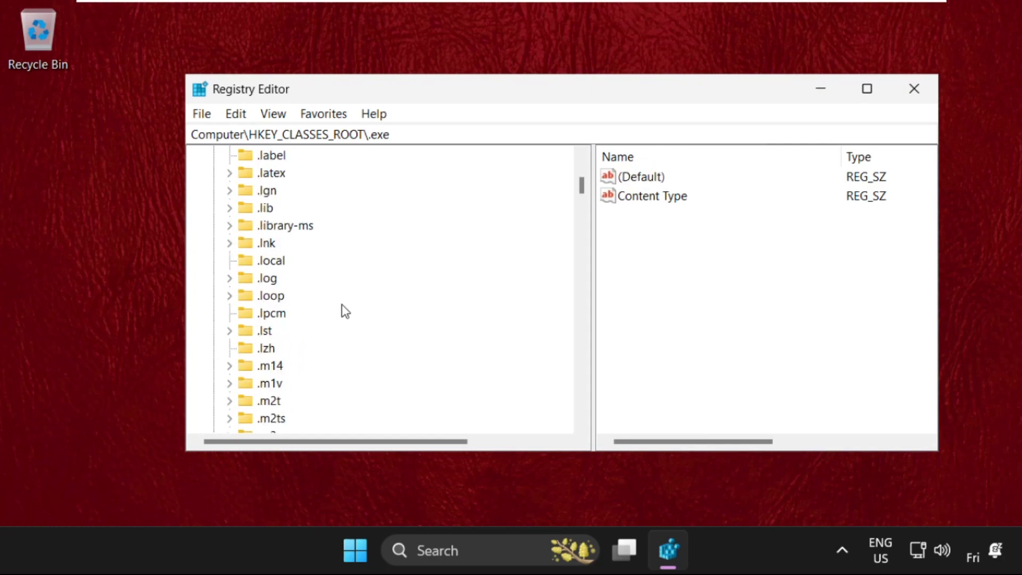
{"action": "key", "text": "e"}
{"action": "scroll", "coordinate": [342, 305], "scroll_direction": "down", "scroll_amount": 15}
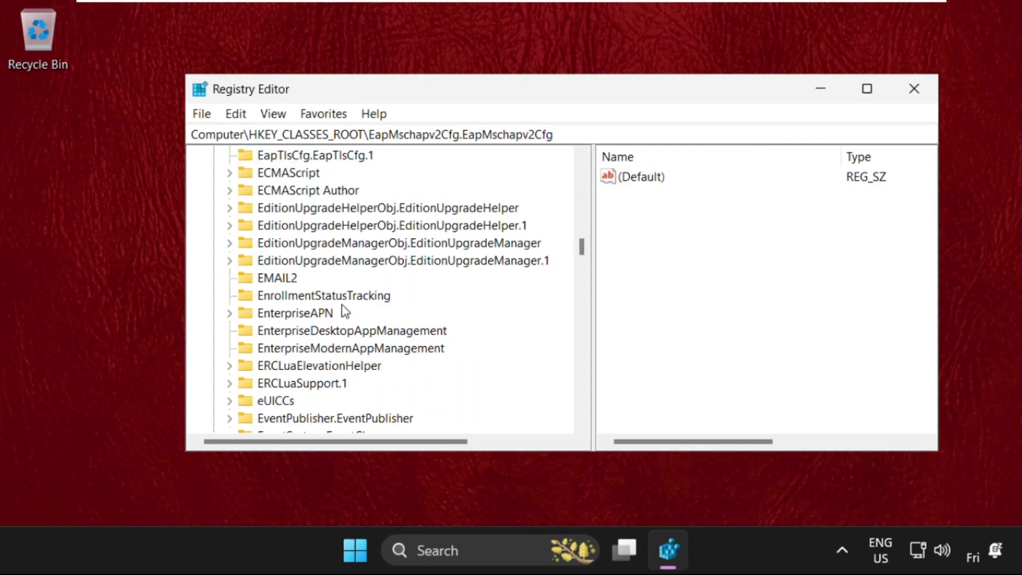
{"action": "scroll", "coordinate": [341, 305], "scroll_direction": "down", "scroll_amount": 10}
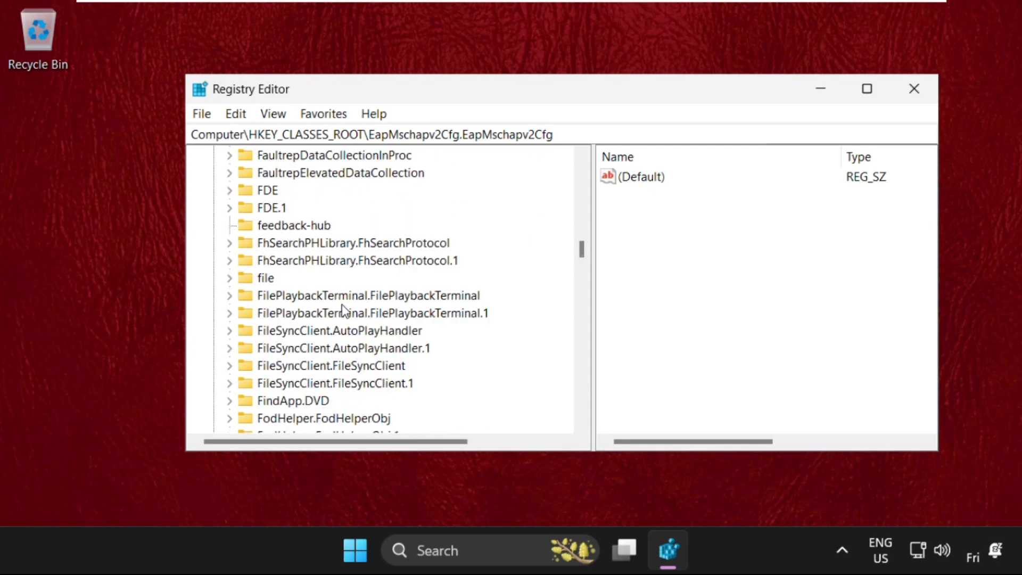
{"action": "scroll", "coordinate": [342, 304], "scroll_direction": "up", "scroll_amount": 10}
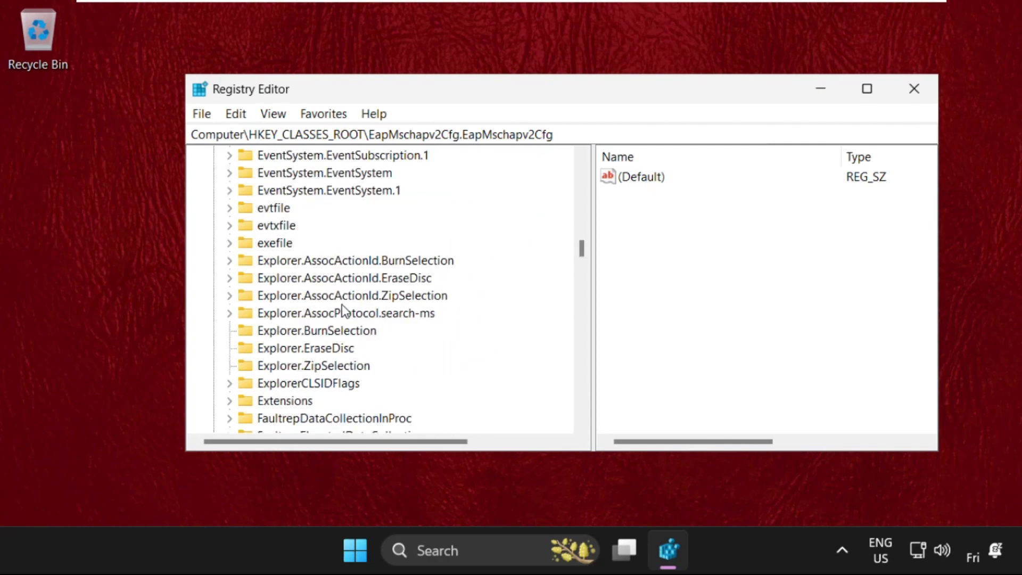
Step: Select the exefile key and open its (Default) value, holding Application, for editing
{"action": "left_click", "coordinate": [287, 246]}
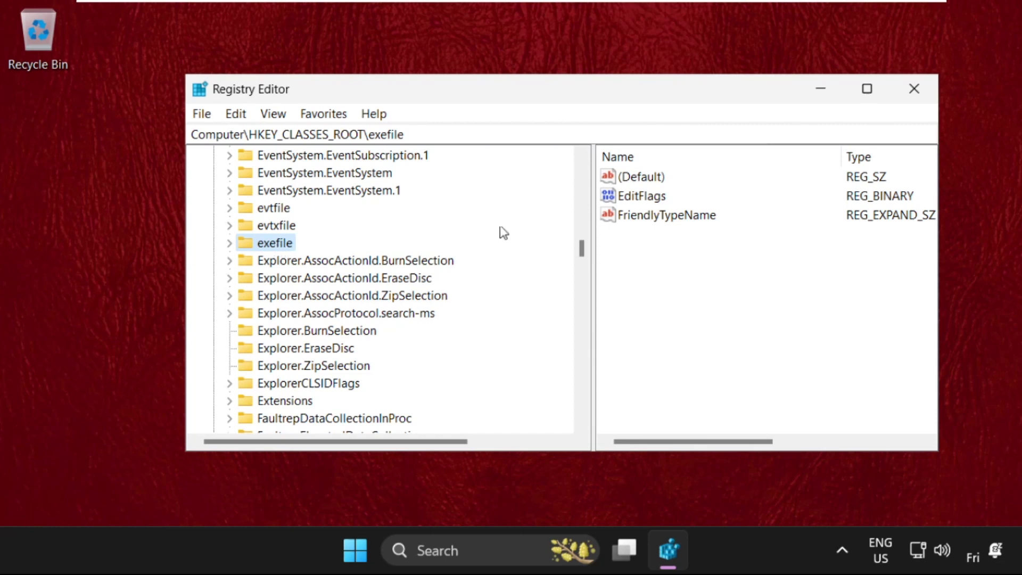
{"action": "left_click", "coordinate": [642, 180]}
{"action": "right_click", "coordinate": [642, 178]}
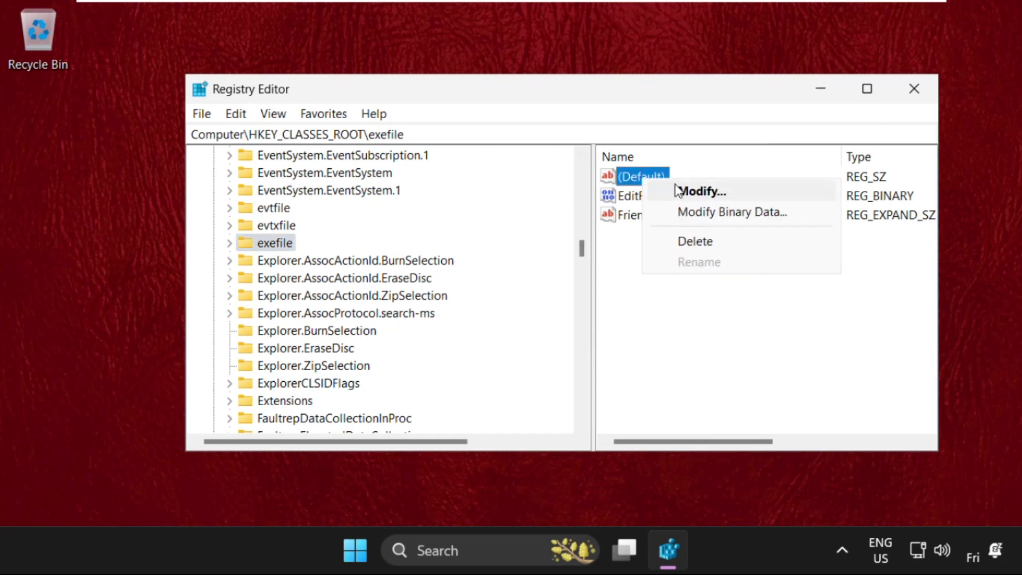
{"action": "left_click", "coordinate": [687, 191]}
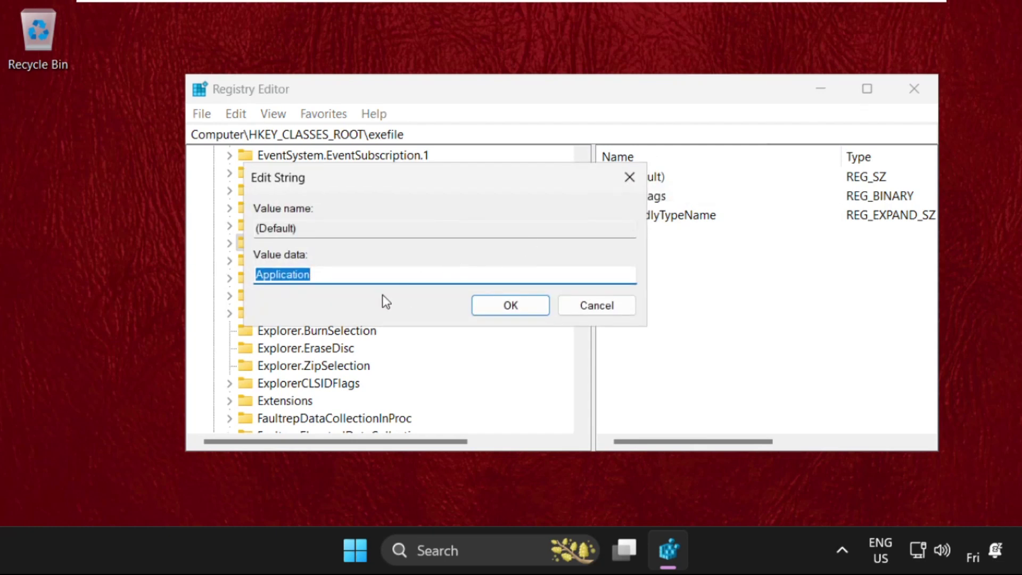
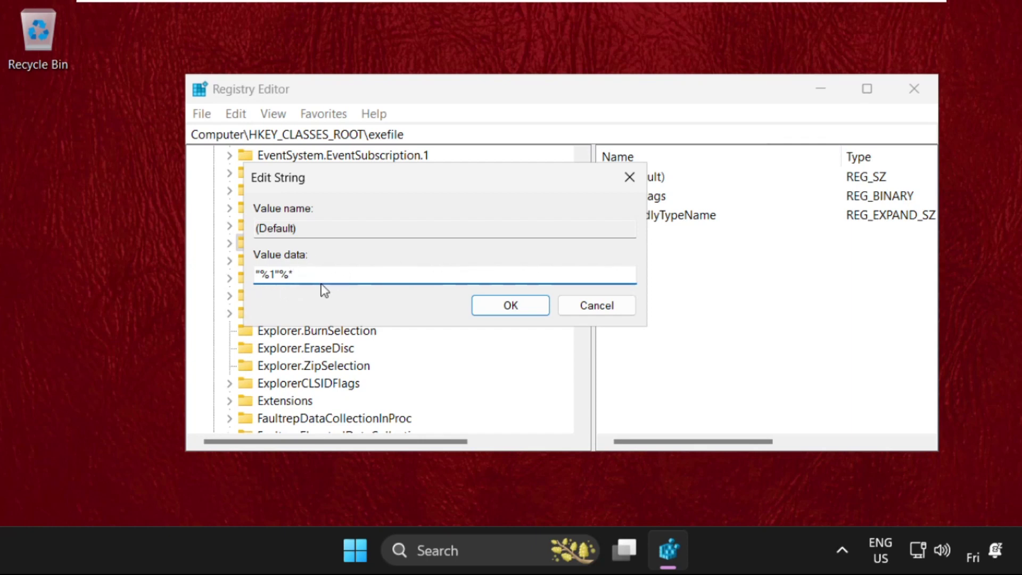
Step: Save "%1" %* as the exefile key's (Default) value data
{"action": "left_click", "coordinate": [540, 312]}
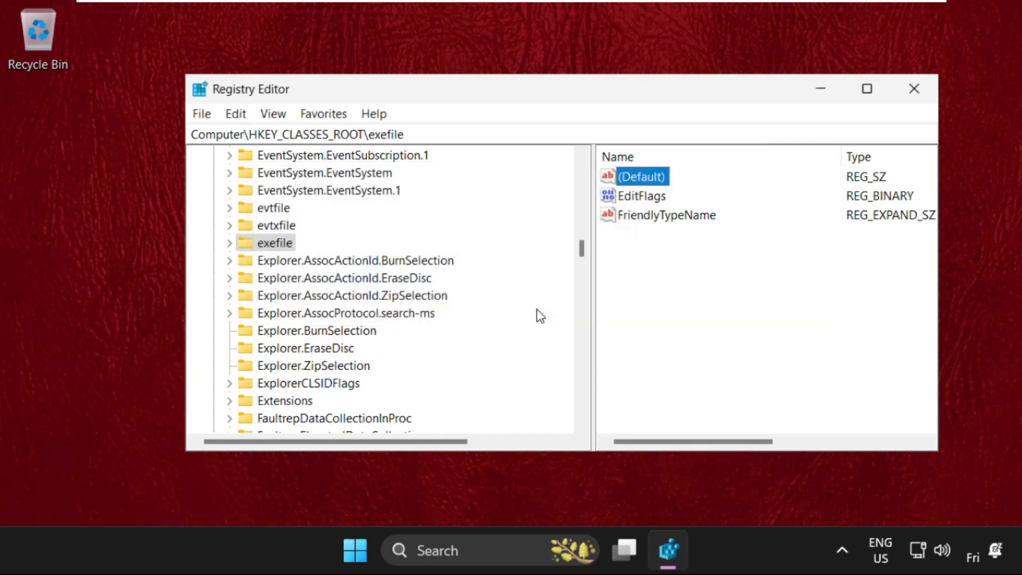
Step: Navigate to exefile\shell\open and bring up the actions for its empty (Default) value
{"action": "left_click", "coordinate": [230, 245]}
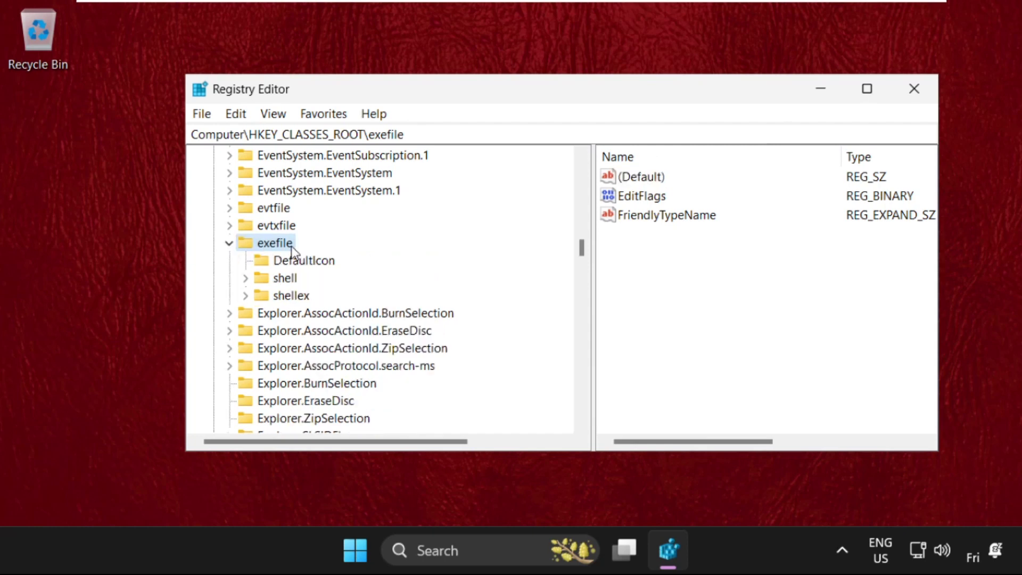
{"action": "left_click", "coordinate": [246, 279]}
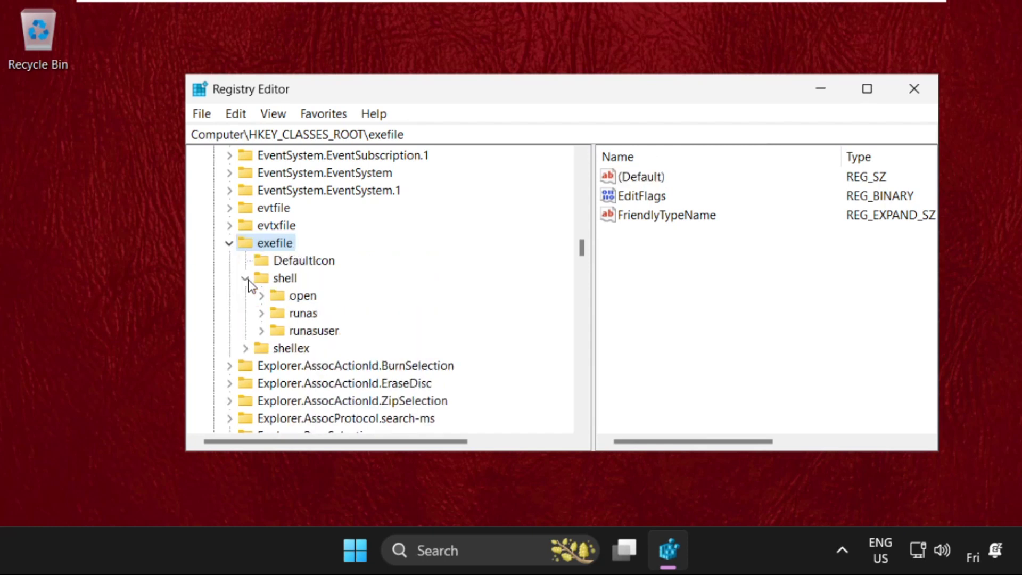
{"action": "left_click", "coordinate": [290, 299]}
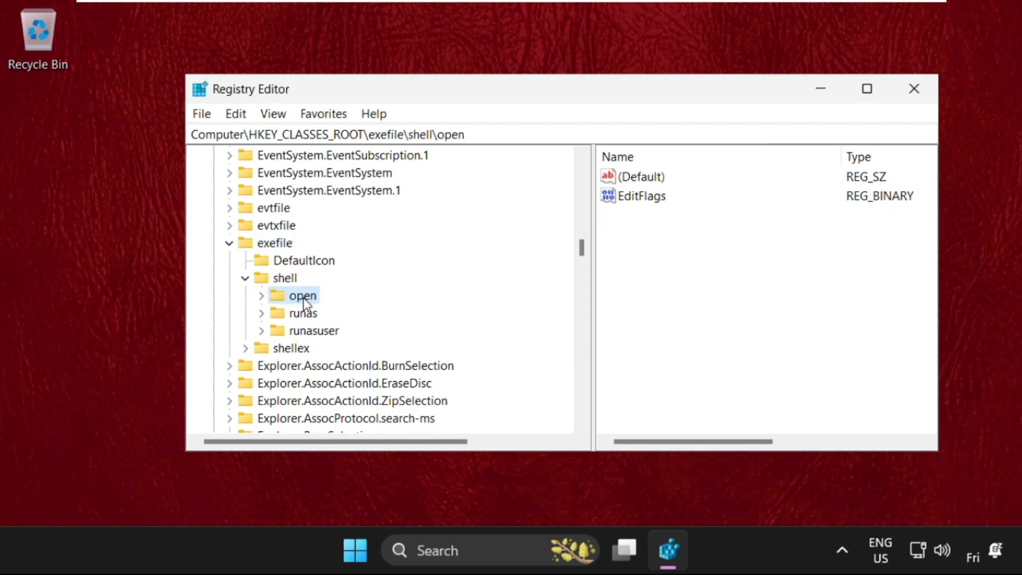
{"action": "left_click", "coordinate": [655, 177]}
{"action": "right_click", "coordinate": [652, 179]}
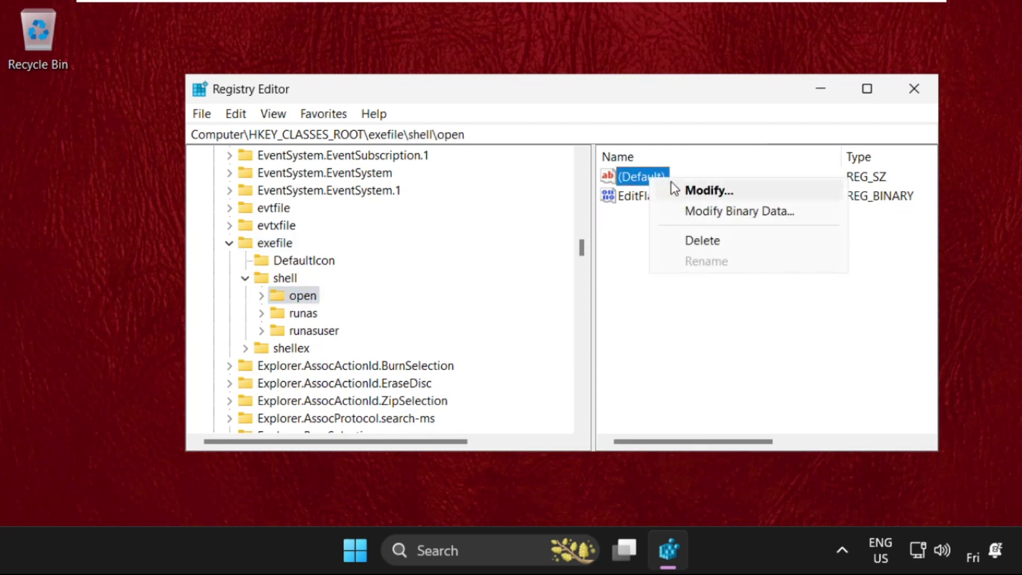
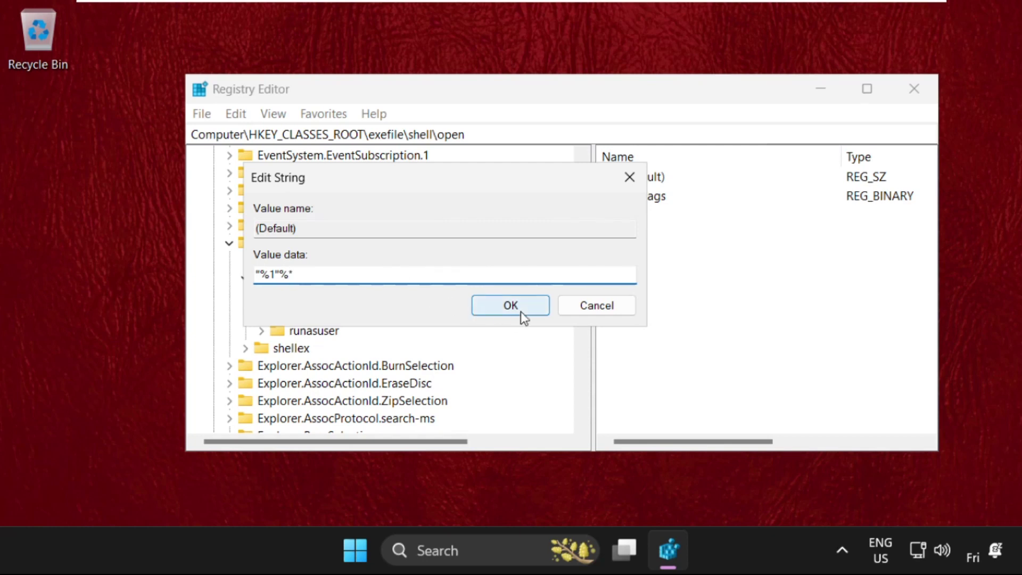
Step: Confirm "%1" %* as the (Default) value data of exefile\shell\open
{"action": "left_click", "coordinate": [521, 312]}
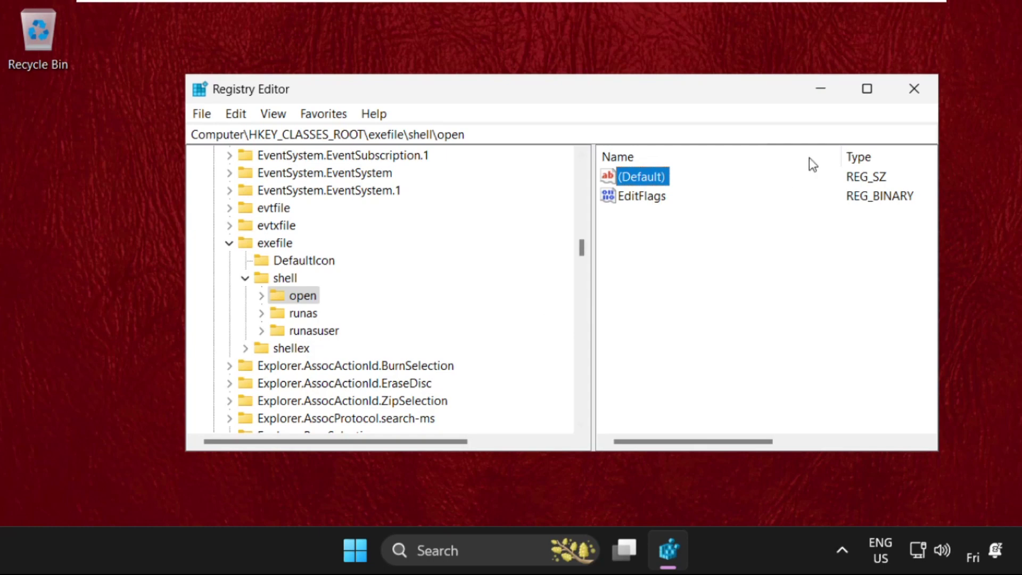
Step: Close Registry Editor and open Windows Defender Firewall by searching 'windows fire'
{"action": "left_click", "coordinate": [913, 88]}
{"action": "left_click", "coordinate": [483, 548]}
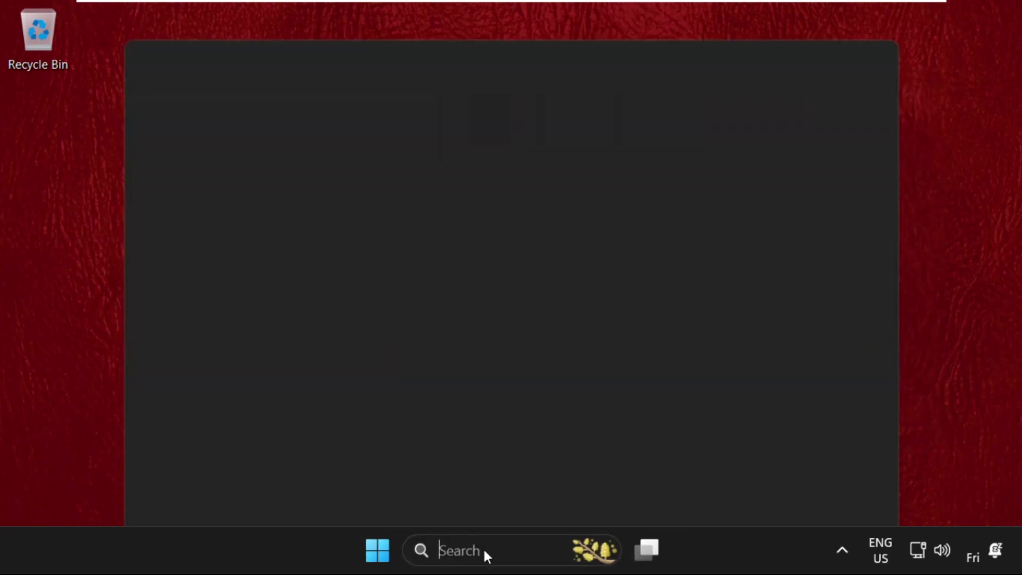
{"action": "type", "text": "wind"}
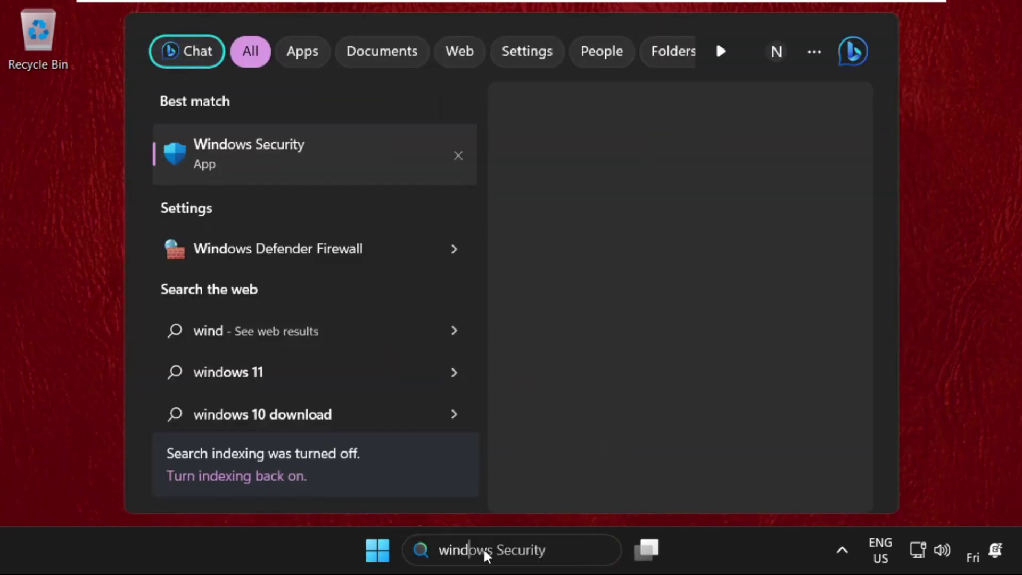
{"action": "type", "text": "ows f"}
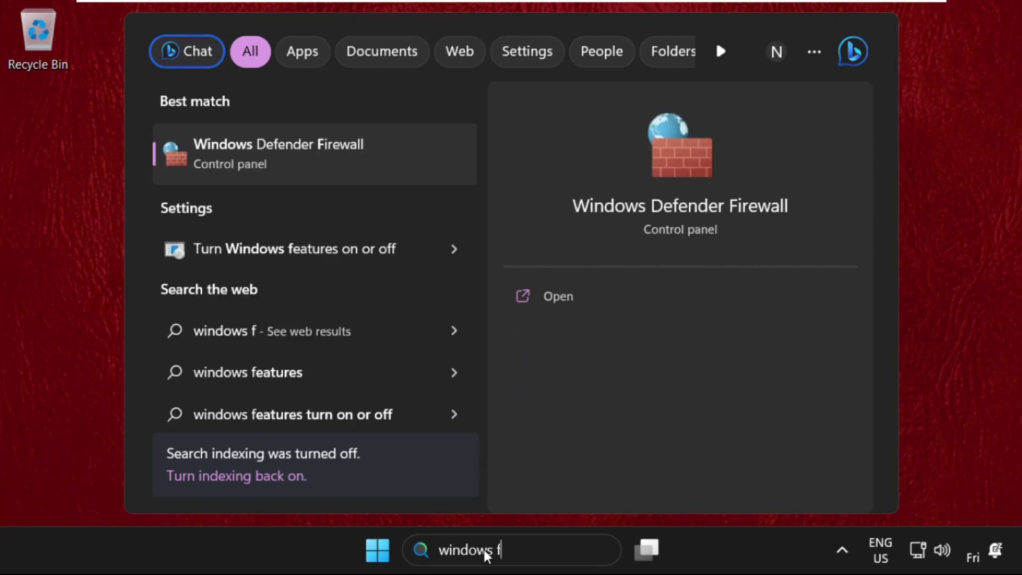
{"action": "type", "text": "ire"}
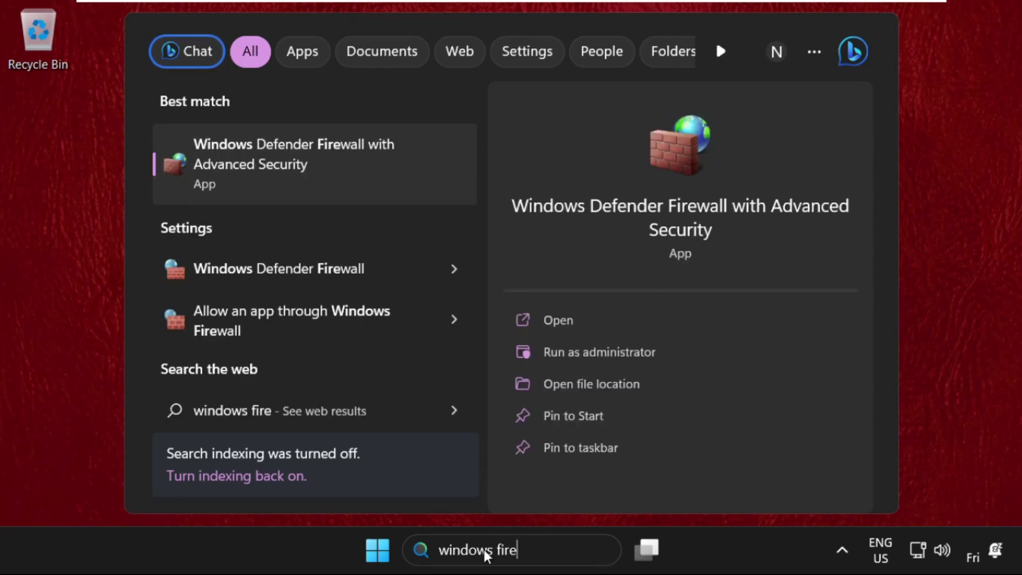
{"action": "left_click", "coordinate": [319, 270]}
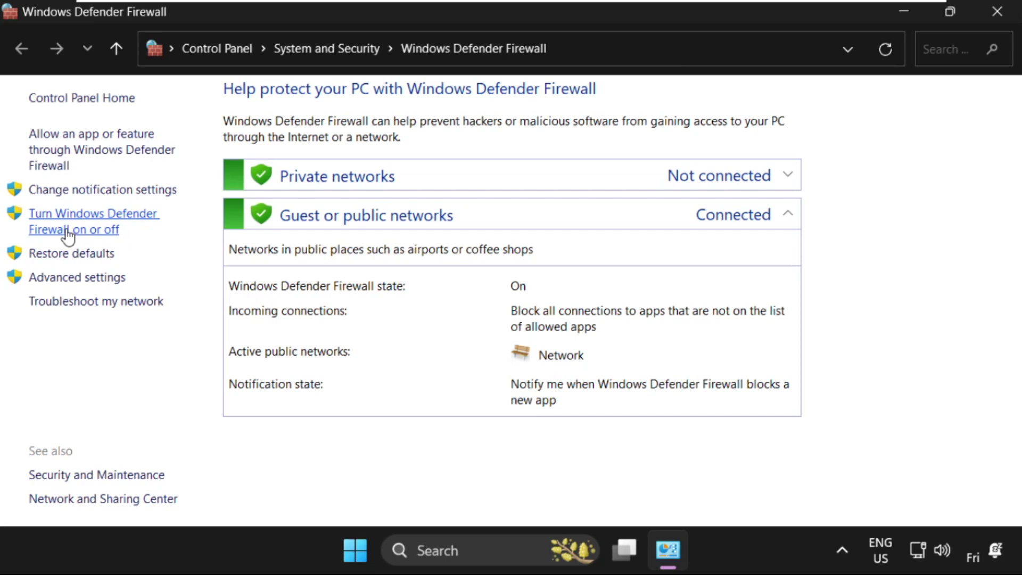
Step: Turn off Windows Defender Firewall for both private and public networks
{"action": "left_click", "coordinate": [87, 234]}
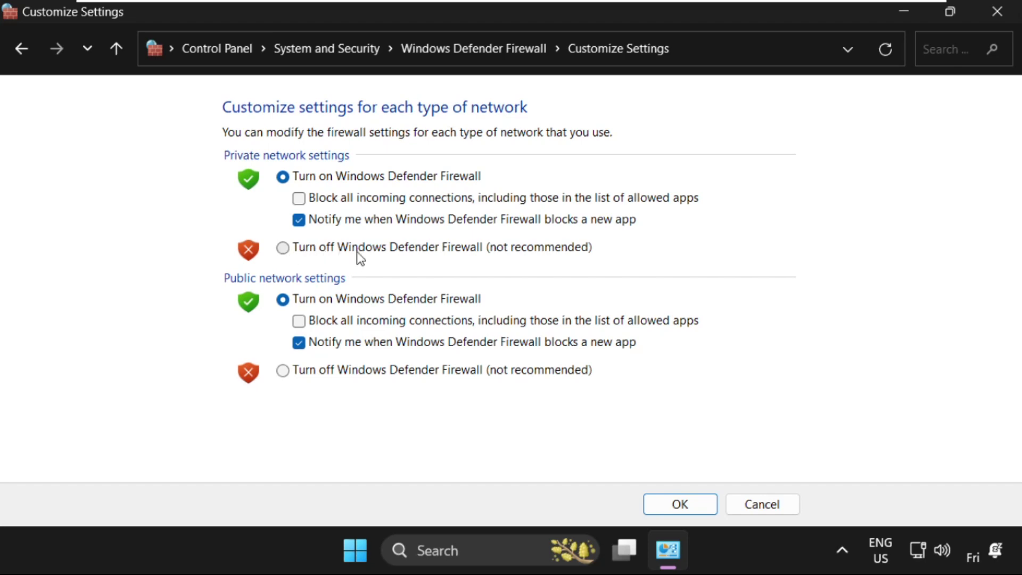
{"action": "left_click", "coordinate": [284, 248]}
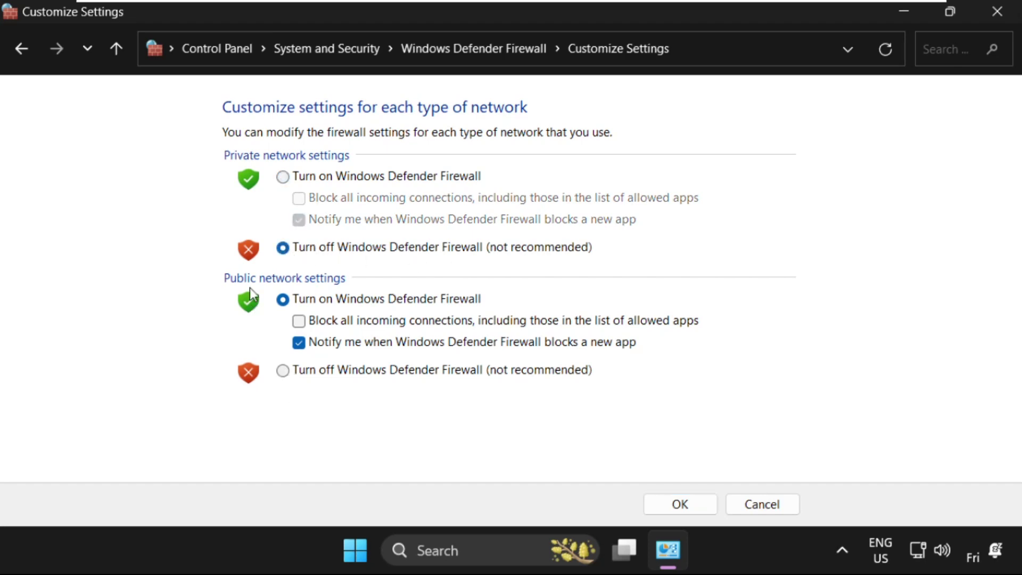
{"action": "left_click", "coordinate": [284, 370]}
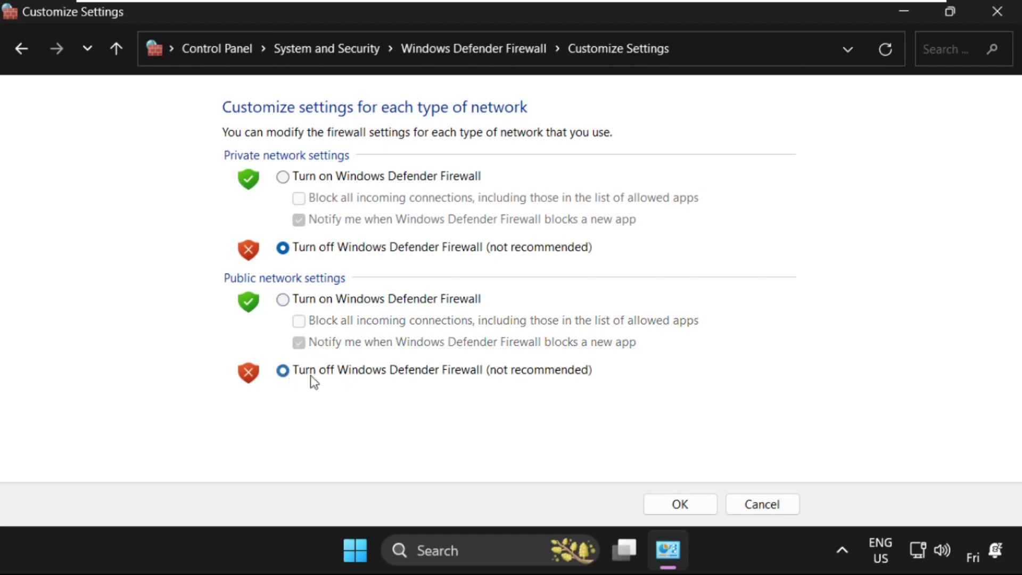
{"action": "left_click", "coordinate": [694, 513]}
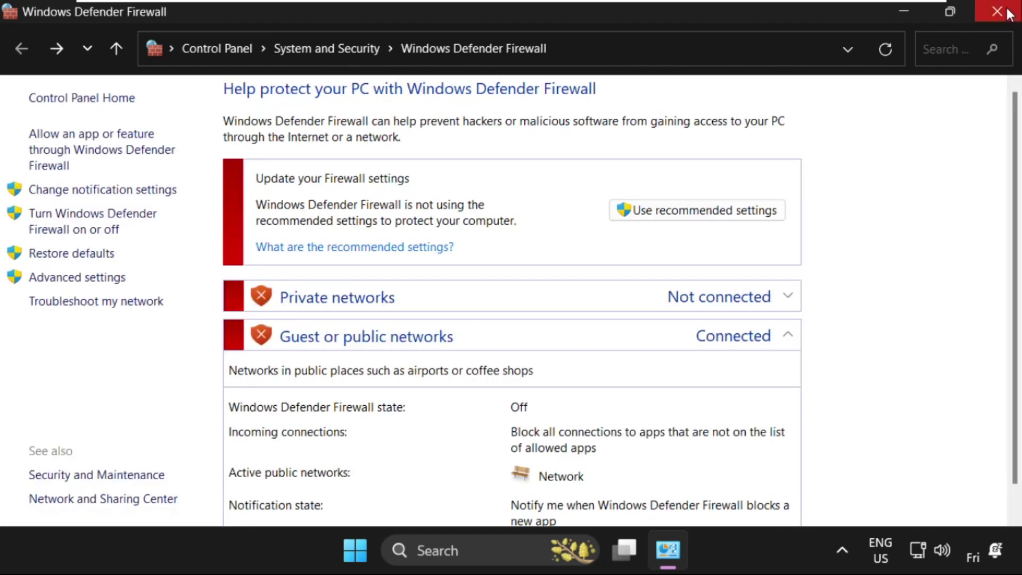
Step: Close the firewall window and bring up the Start menu's power options
{"action": "left_click", "coordinate": [1008, 13]}
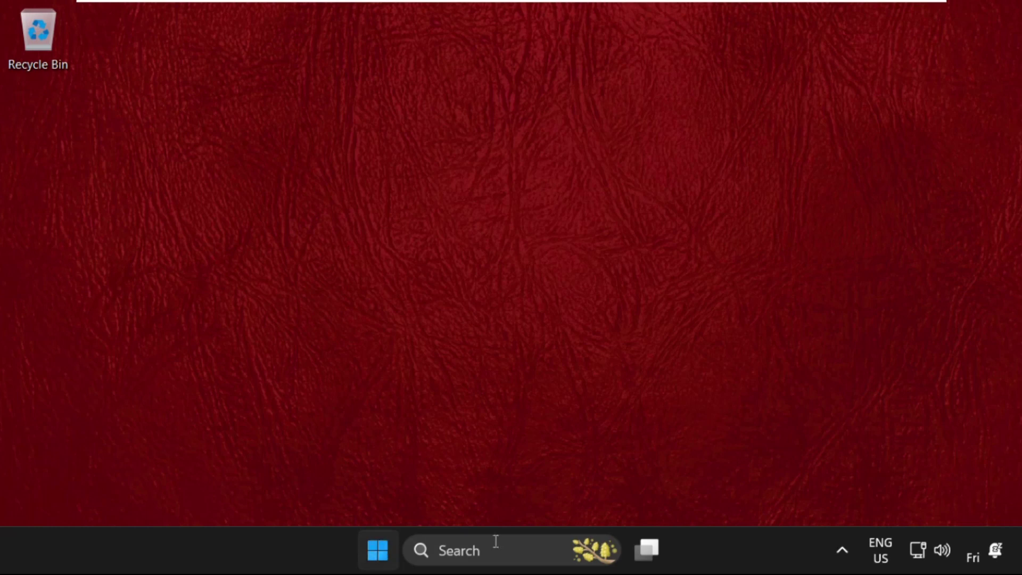
{"action": "key", "text": "super"}
{"action": "left_click", "coordinate": [759, 484]}
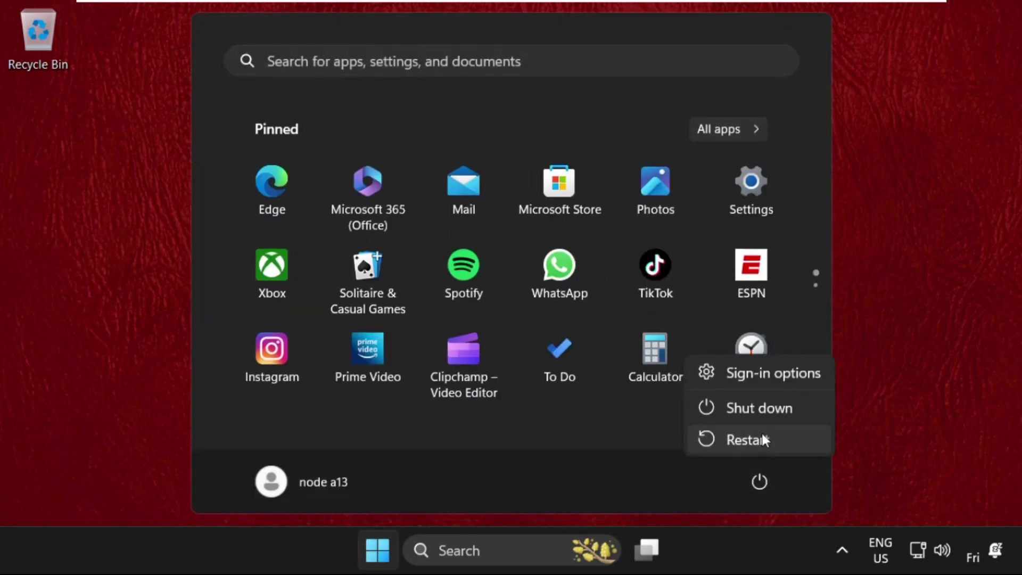